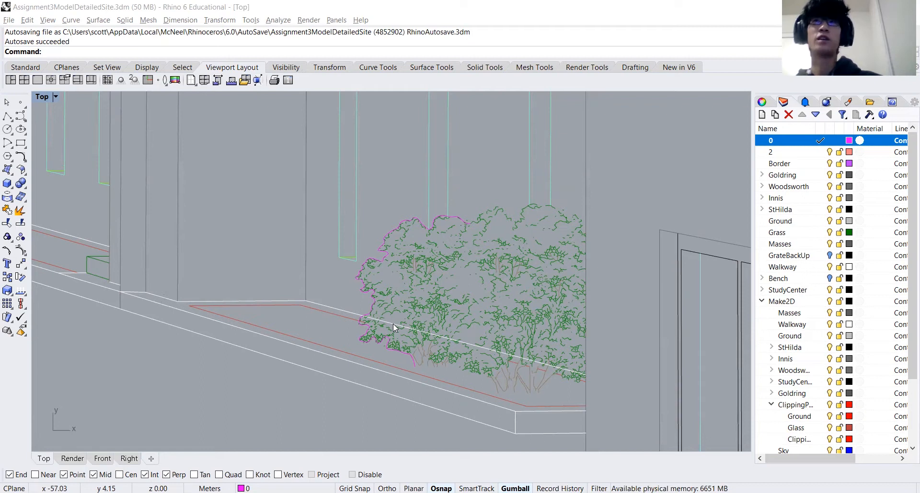
Examine the bushes already placed in the planter beside the building and the spare shrub below the ground line.
scroll(393, 324, "down", 6)
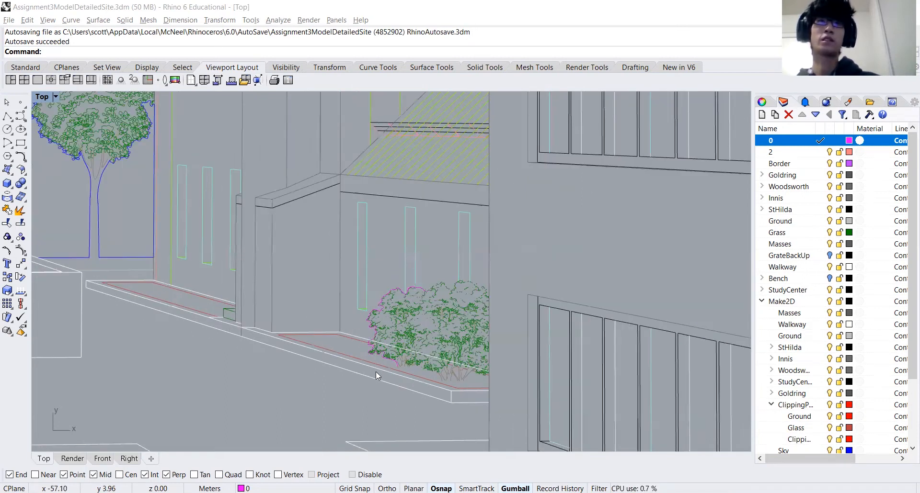
scroll(380, 362, "down", 6)
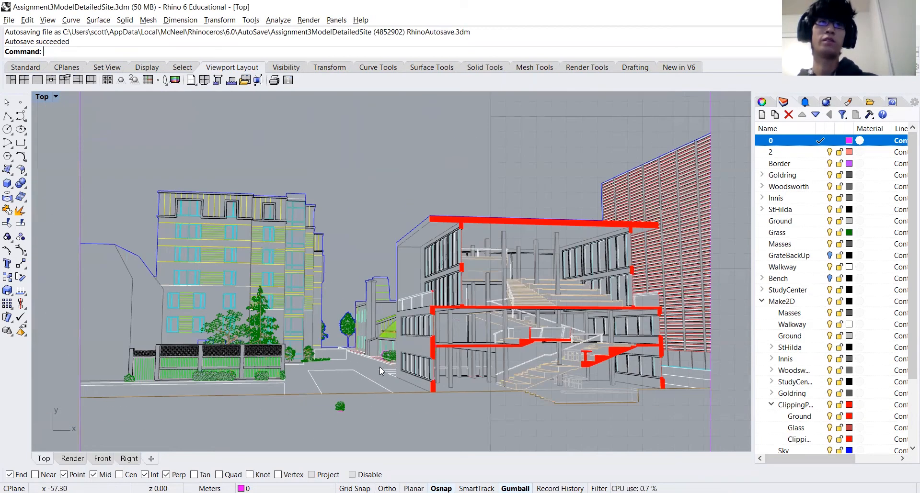
right_click_drag(380, 367, 412, 347)
scroll(392, 370, "up", 6)
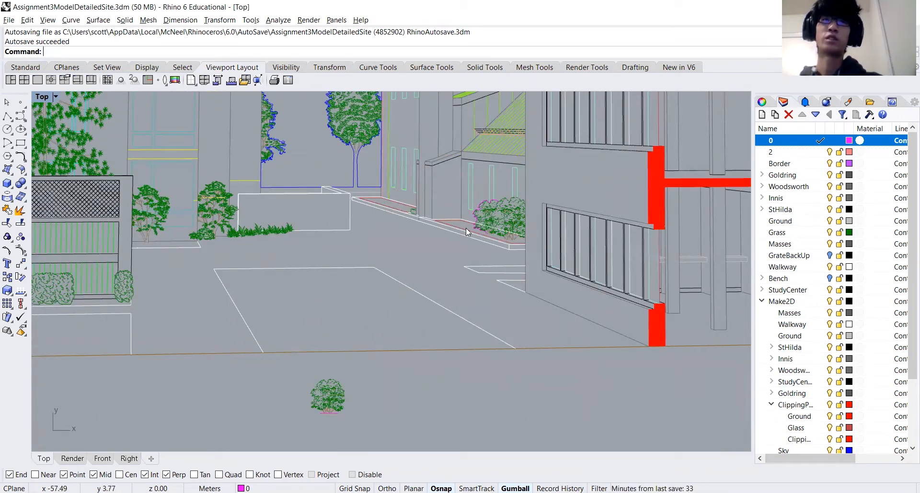
scroll(479, 229, "up", 6)
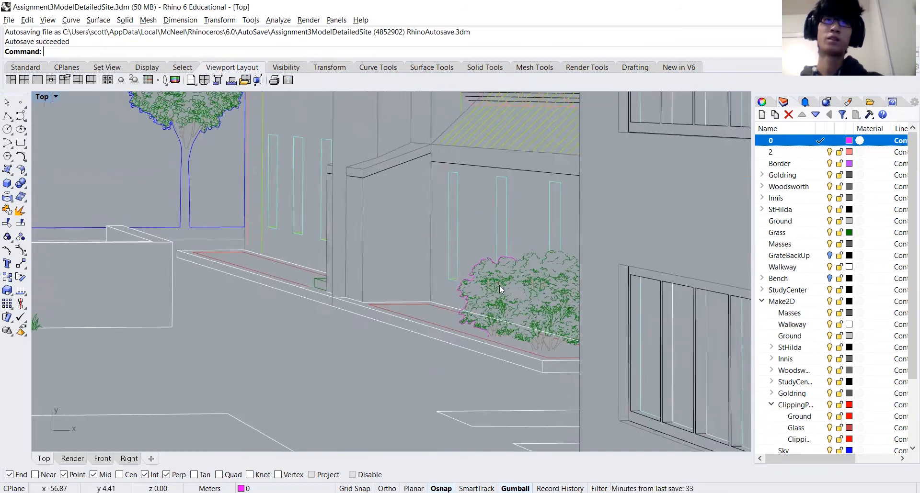
scroll(493, 378, "up", 3)
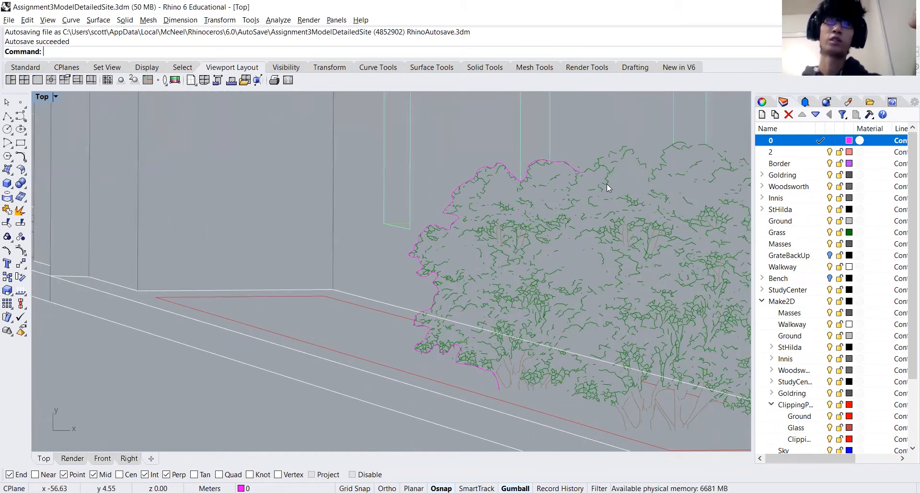
scroll(594, 200, "down", 5)
scroll(551, 204, "up", 4)
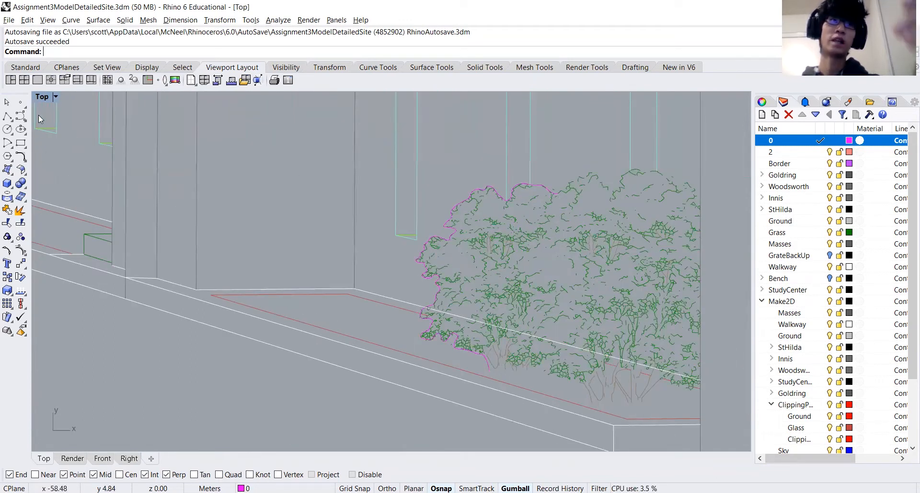
Try tracing the lower outline of the planter bush with a curve interpolated through points along its leaf edge.
left_click(24, 120)
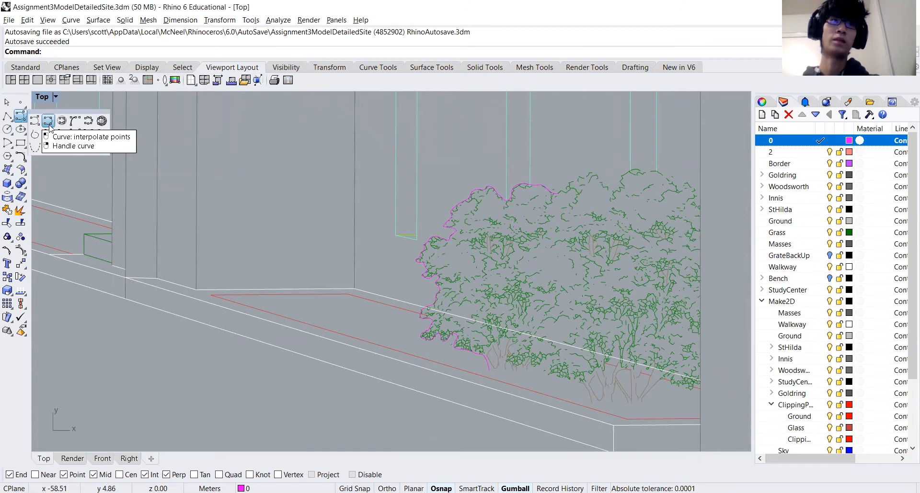
scroll(519, 369, "up", 3)
left_click(522, 367)
scroll(510, 339, "up", 4)
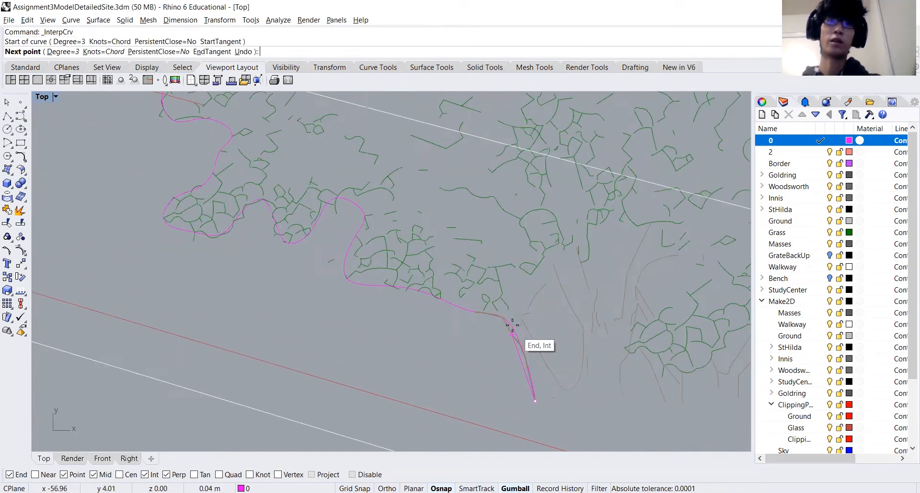
left_click(503, 318)
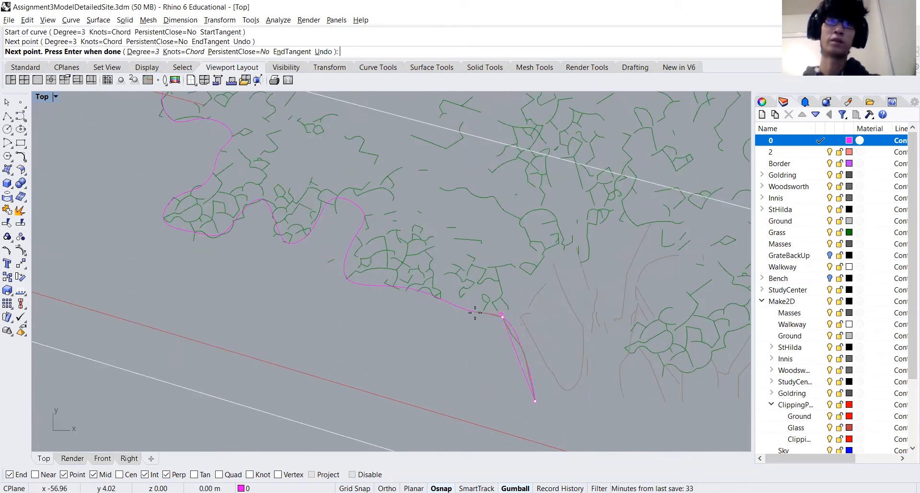
left_click(475, 312)
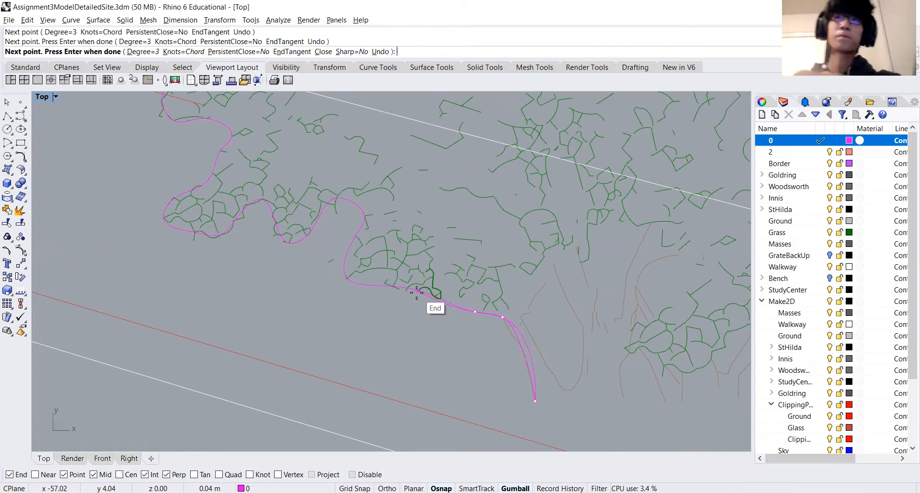
left_click(407, 289)
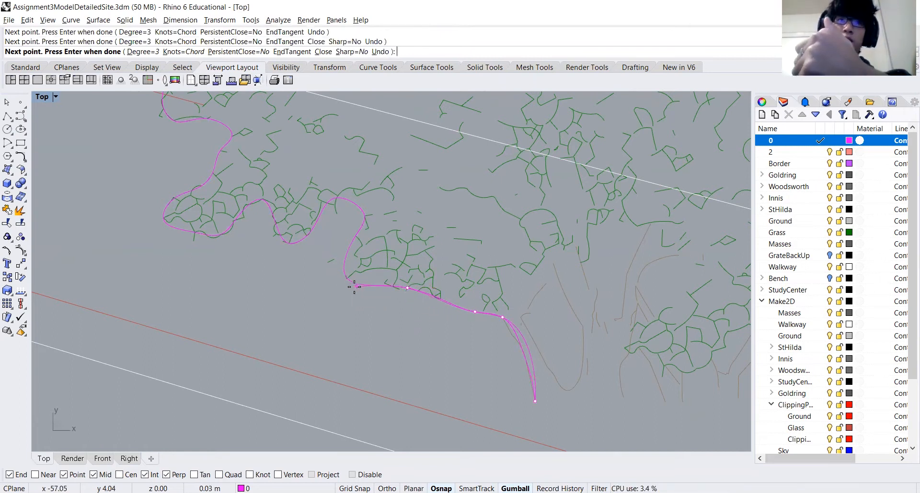
left_click(347, 277)
left_click(365, 216)
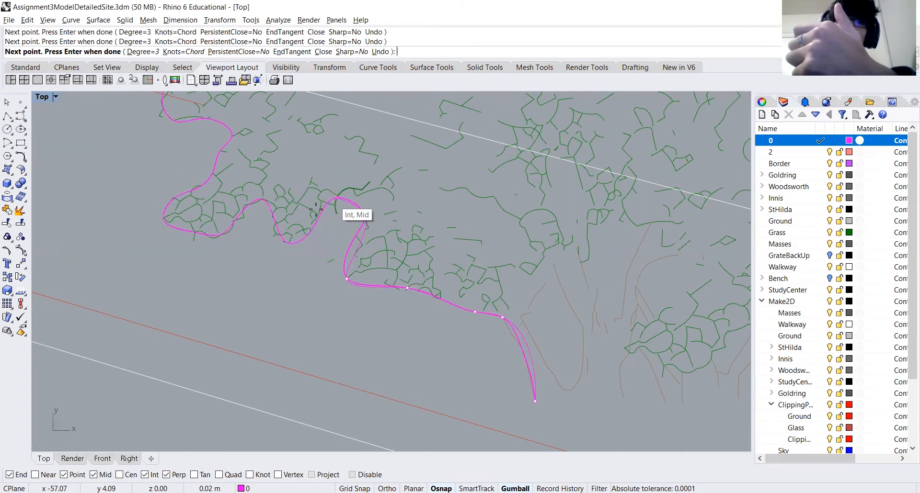
scroll(288, 243, "down", 7)
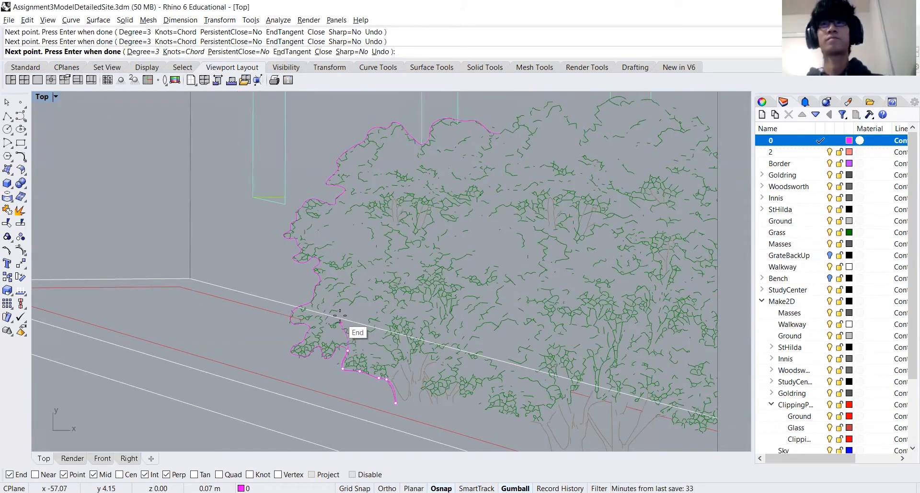
left_click(333, 357)
scroll(335, 365, "down", 6)
scroll(336, 364, "down", 10)
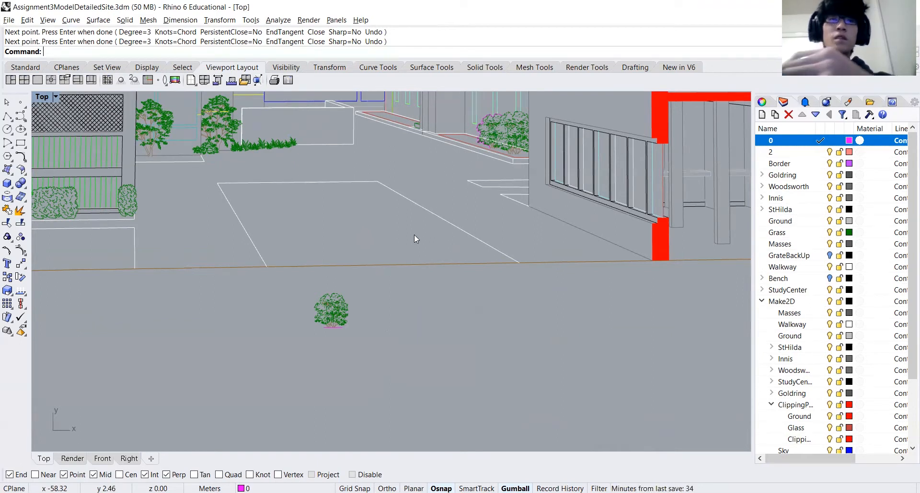
key("Escape")
Move the spare shrub from its base line into the planter so it overlaps the left side of the existing bushes.
left_click(333, 310)
type("m")
key("Return")
left_click(330, 326)
scroll(456, 330, "up", 3)
scroll(462, 252, "up", 5)
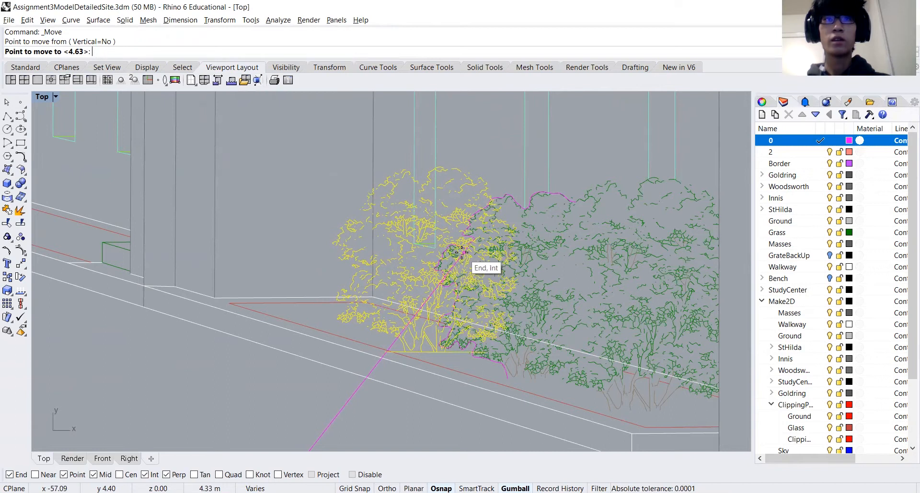
left_click(464, 253)
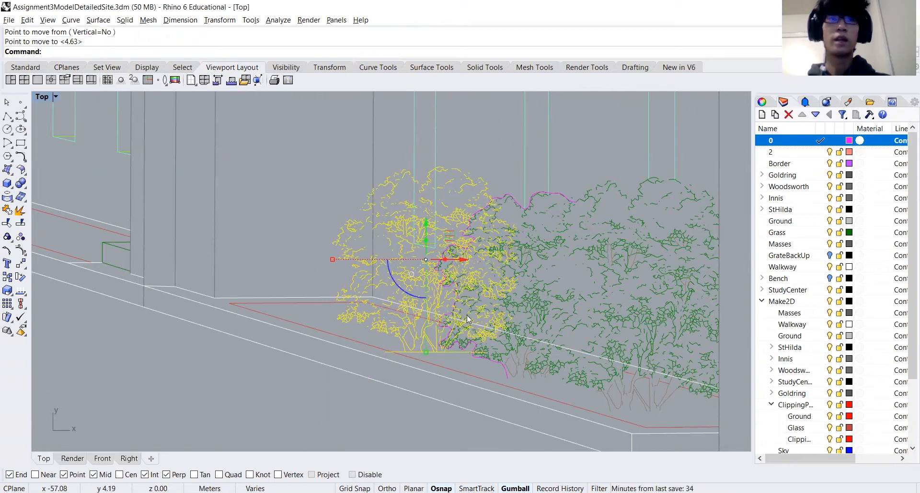
Isolate the moved shrub together with the magenta outline curve of the existing bush.
left_click(379, 208)
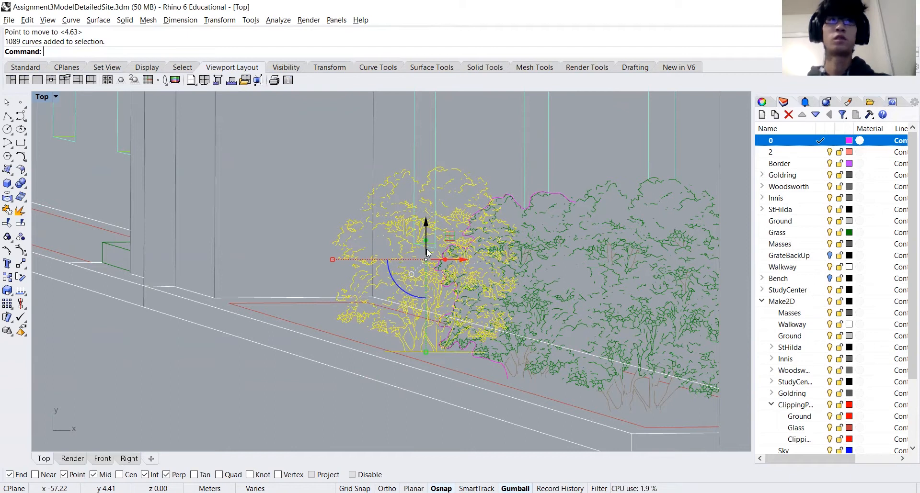
left_click(385, 270)
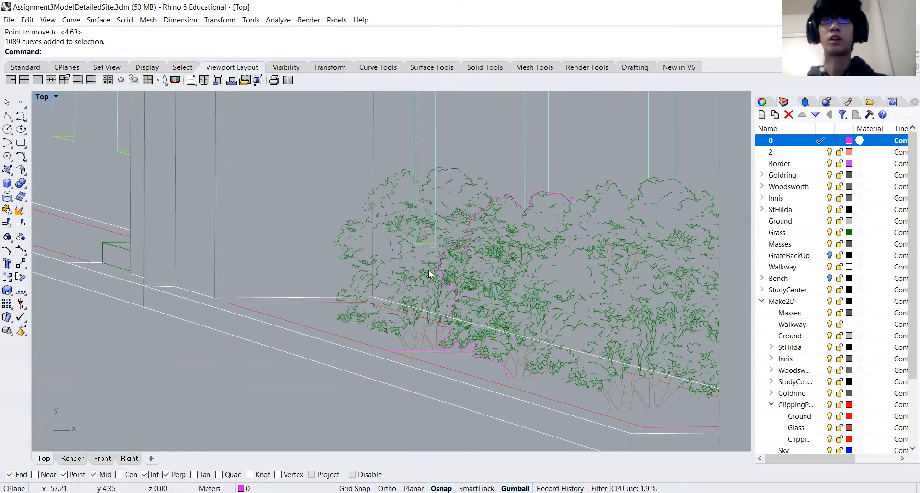
left_click(420, 282)
scroll(511, 194, "up", 1)
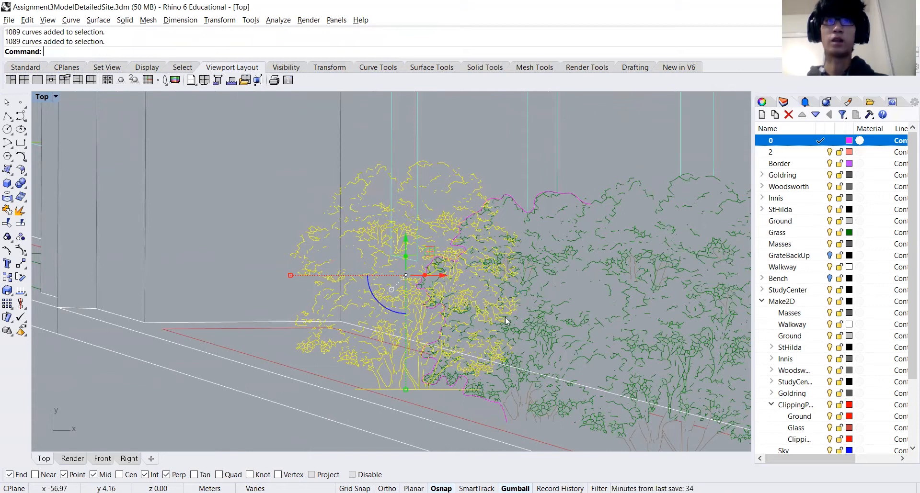
left_click(518, 204, "shift")
type("Isolate")
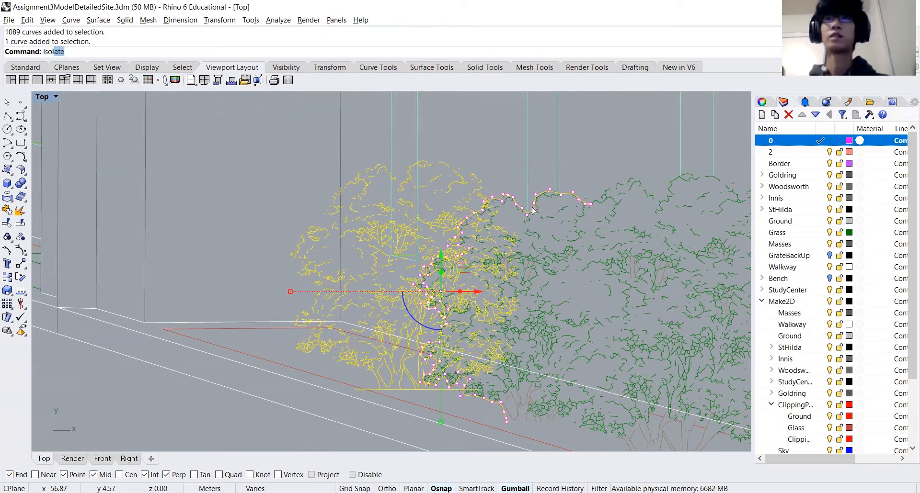
key("Return")
scroll(523, 239, "down", 2)
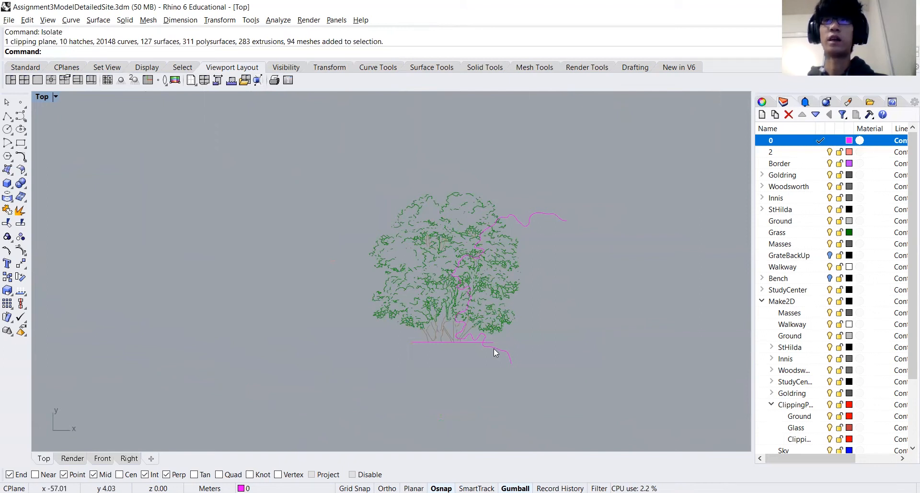
Ungroup the isolated shrub and delete the horizontal line at its base.
left_click(410, 343)
type("Ungroup")
key("Return")
left_click(410, 343)
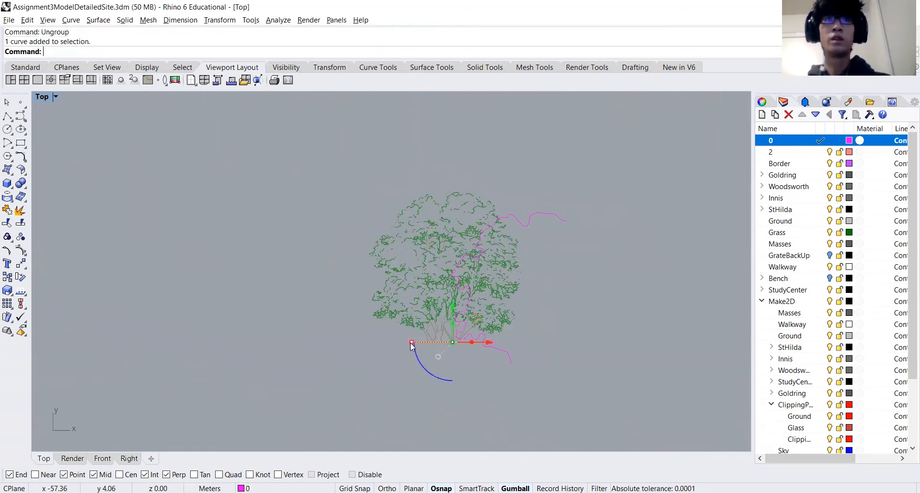
key("Delete")
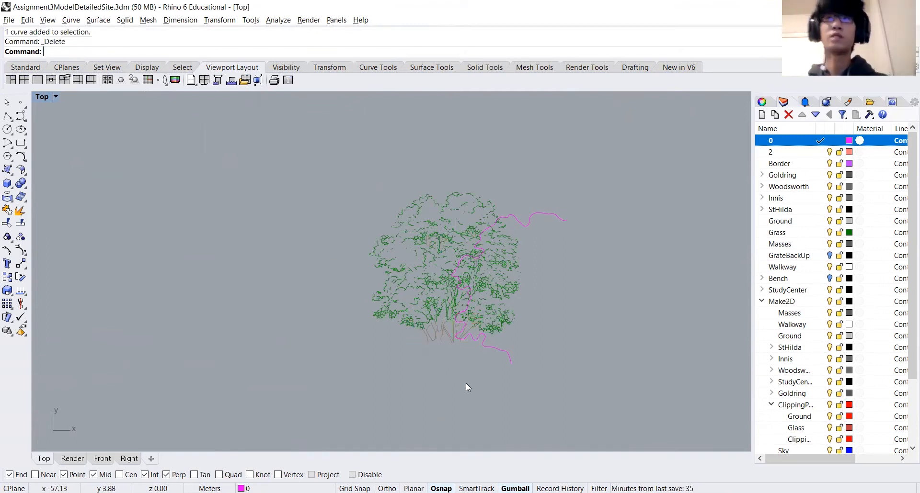
Connect the two open ends of the magenta outline with a straight polyline and join both into one closed curve.
left_click(7, 116)
left_click(511, 363)
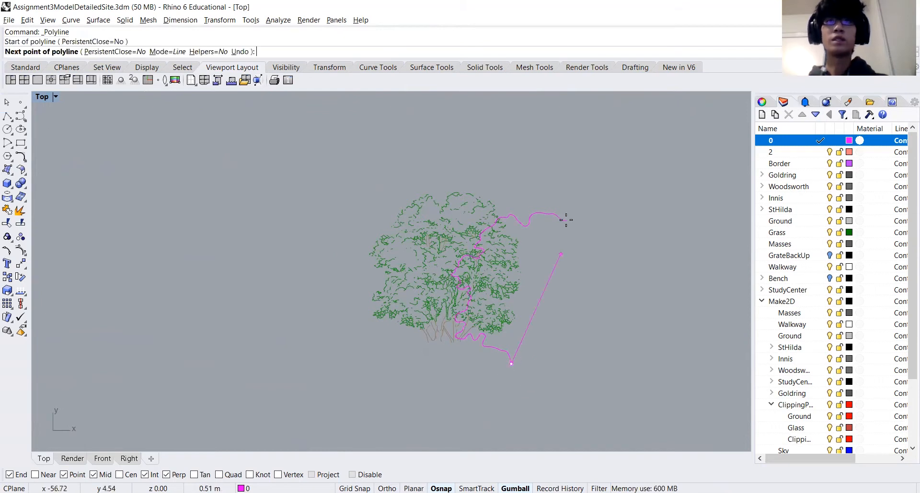
left_click(564, 221)
key("Return")
left_click_drag(585, 268, 552, 200)
key("ctrl+j")
left_click(566, 222)
key("Escape")
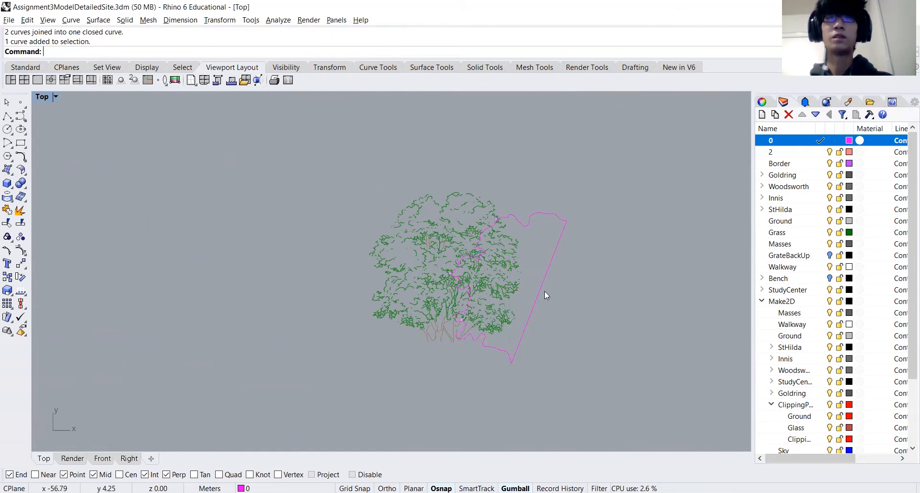
Check the joined outline's object type in its properties.
left_click(762, 102)
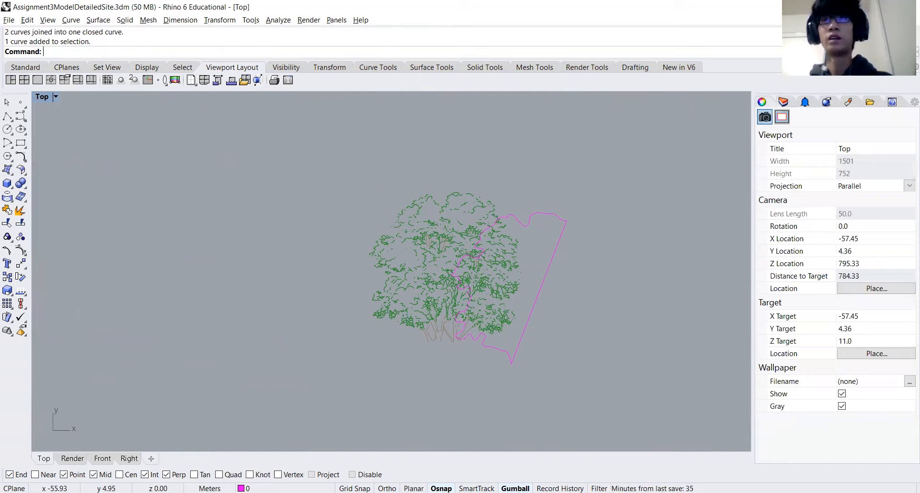
left_click(554, 252)
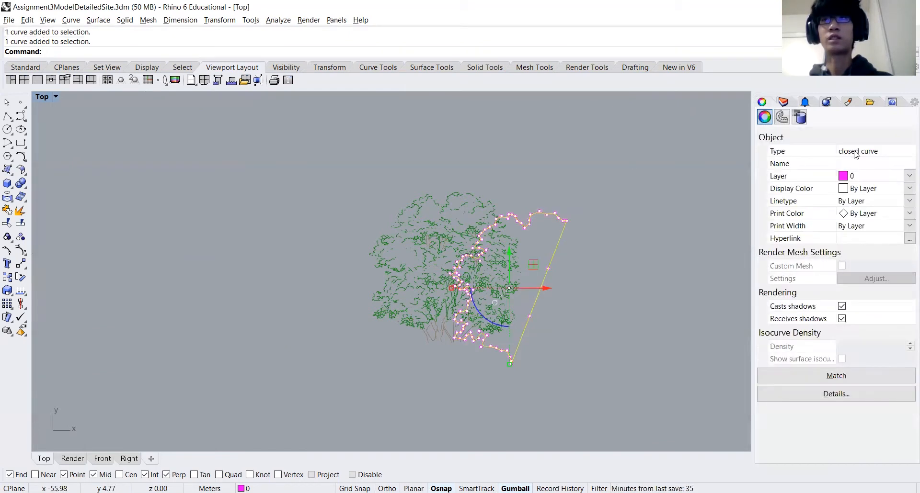
left_click(565, 264)
left_click(553, 261)
left_click(559, 268)
Select the shrub curves lying inside the closed outline with SelBoundary and delete them.
type("Sel")
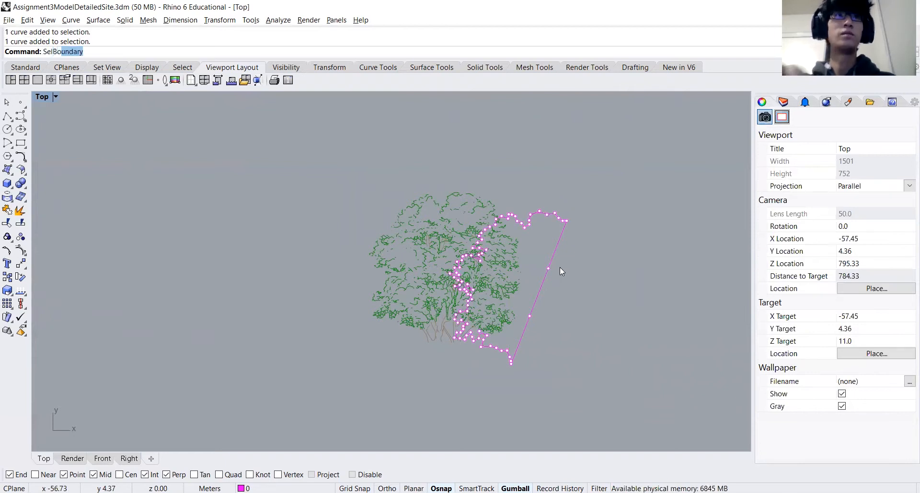
type("Bo")
key("Return")
left_click(558, 251)
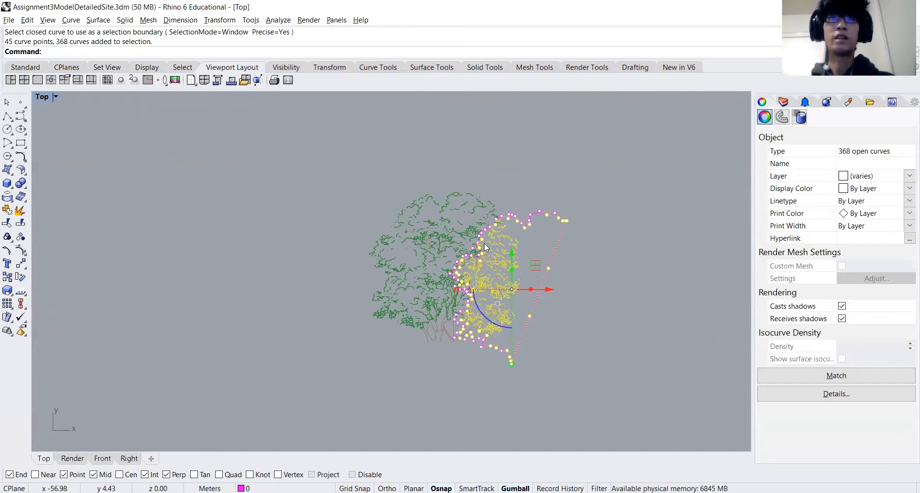
scroll(491, 247, "up", 3)
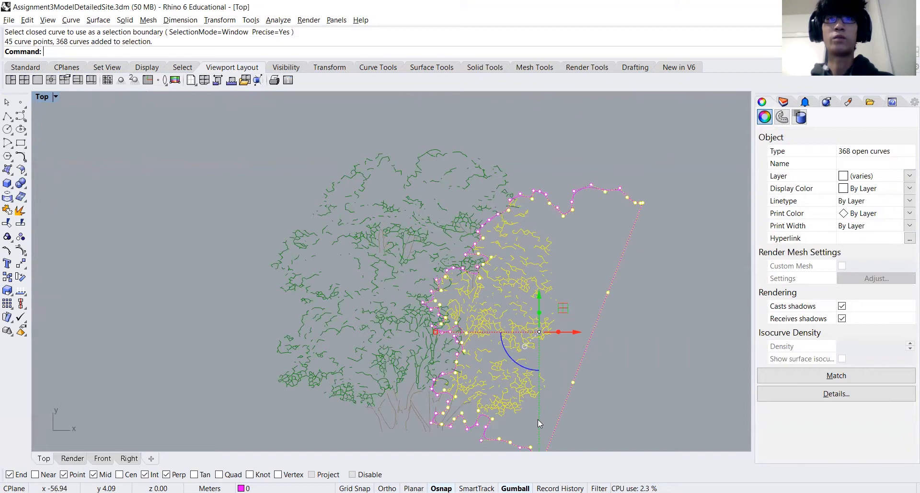
right_click_drag(538, 420, 543, 385)
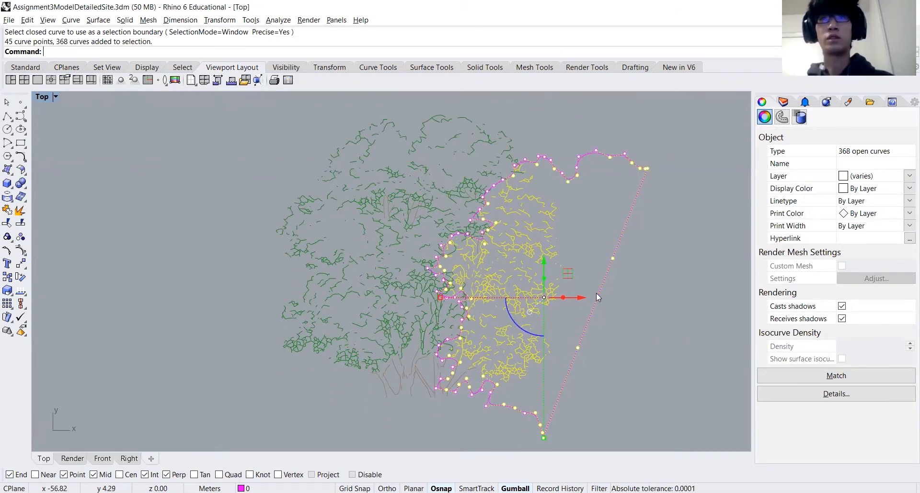
key("Delete")
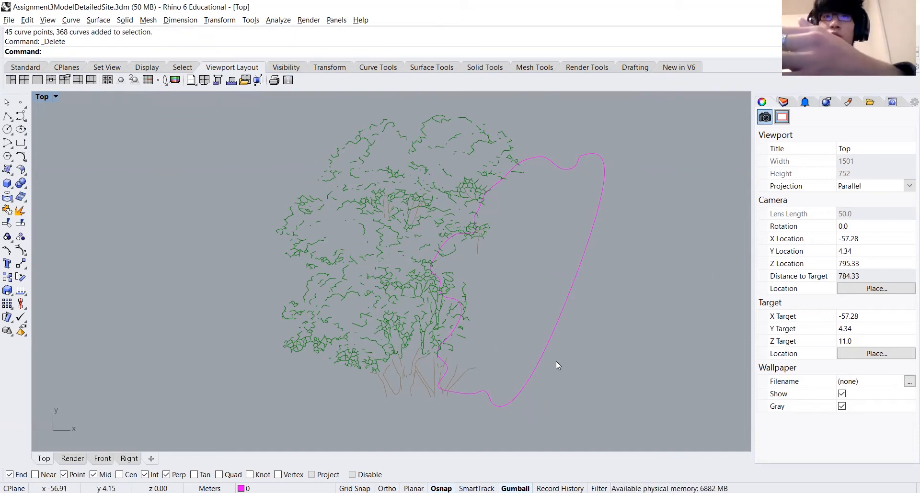
Start Trim with the closed magenta outline as the cutting object and trim the trunk branches crossing its lower part.
scroll(452, 379, "up", 5)
left_click(473, 421)
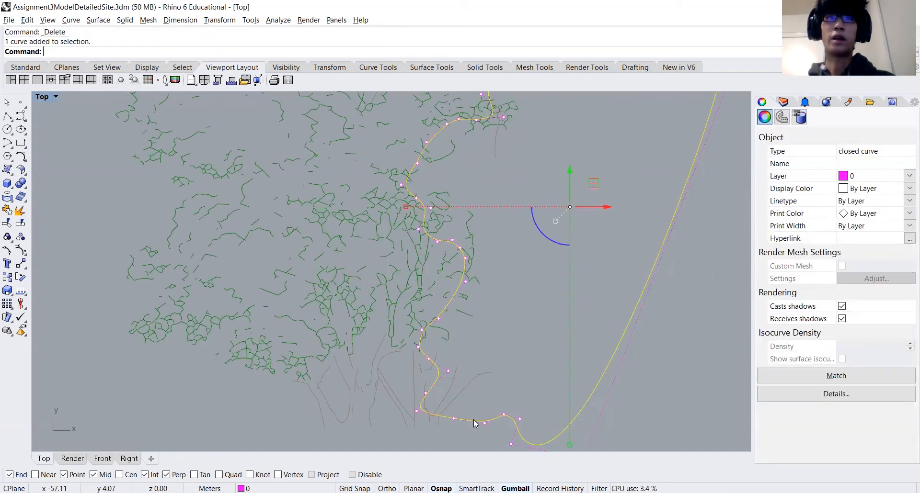
right_click_drag(473, 421, 454, 338)
type("trim")
key("Return")
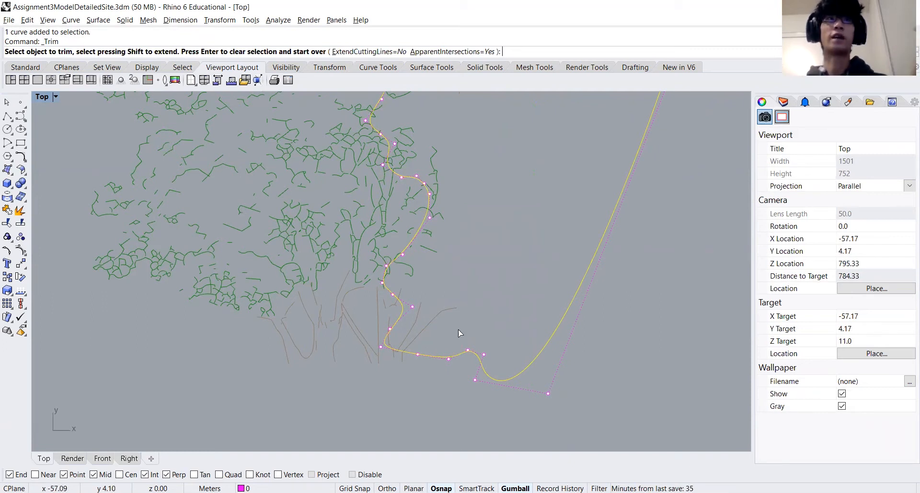
left_click_drag(468, 335, 368, 269)
scroll(415, 298, "up", 10)
scroll(396, 256, "down", 8)
right_click_drag(398, 256, 420, 286)
left_click(398, 266)
scroll(408, 268, "up", 9)
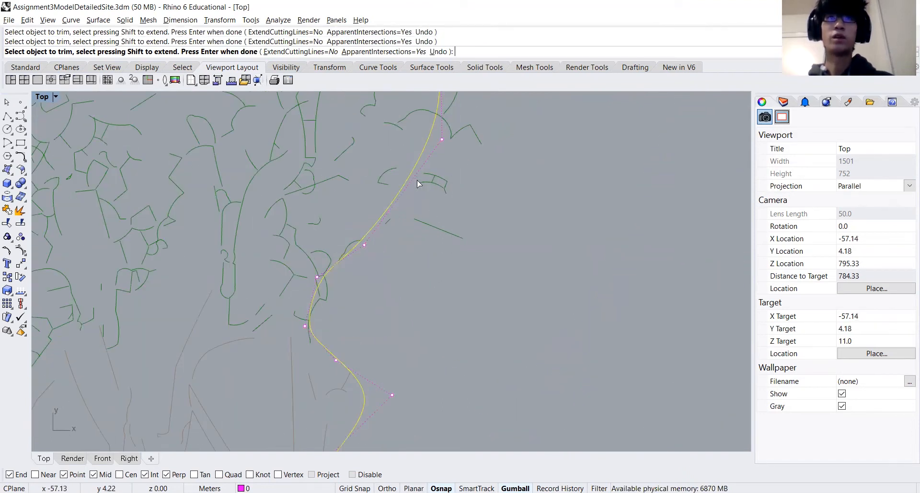
Trim away the portions of leaf curves that cross into the outline along its wavy middle edge.
scroll(441, 288, "down", 6)
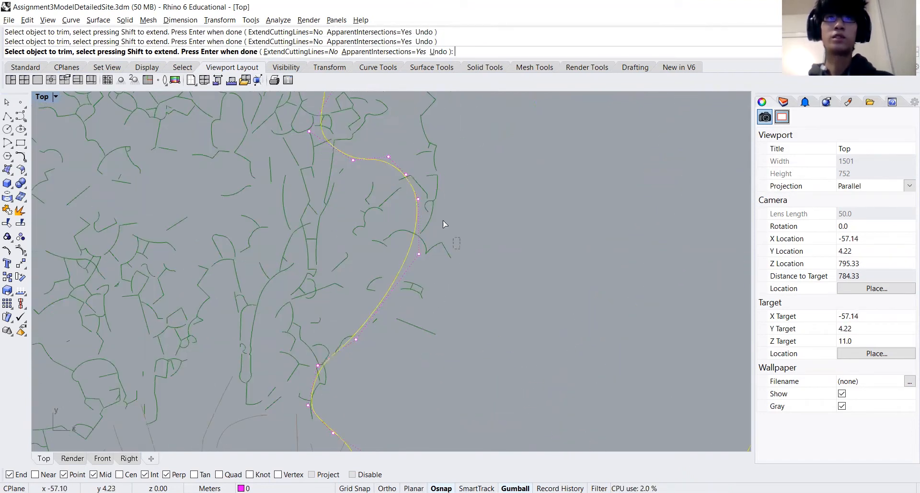
right_click_drag(421, 197, 440, 254)
right_click_drag(411, 179, 441, 273)
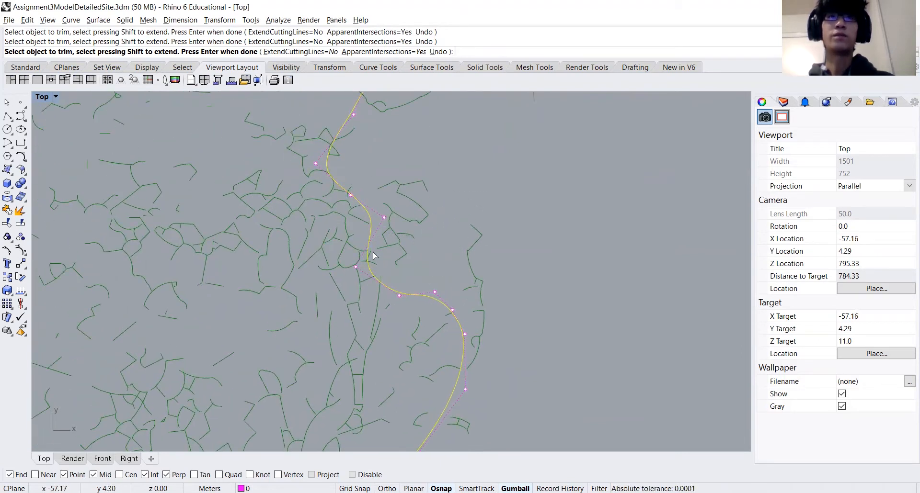
scroll(445, 346, "up", 5)
right_click_drag(321, 130, 353, 253)
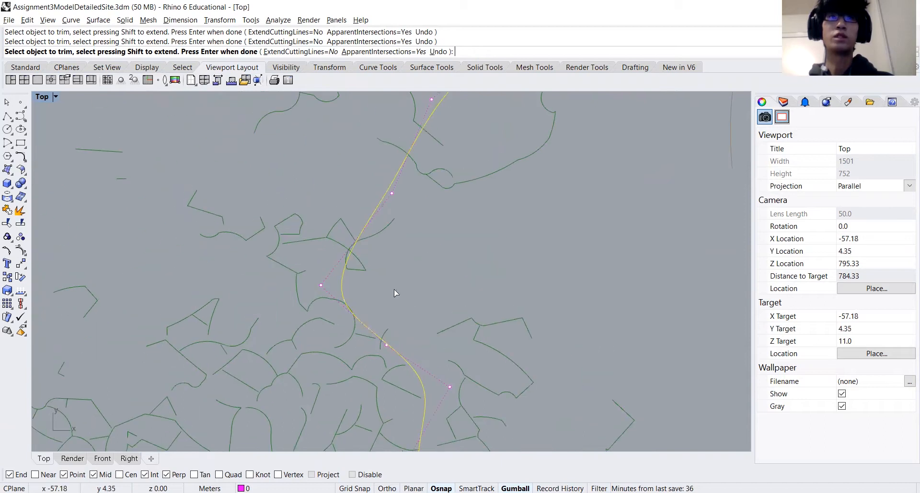
right_click_drag(427, 198, 483, 312)
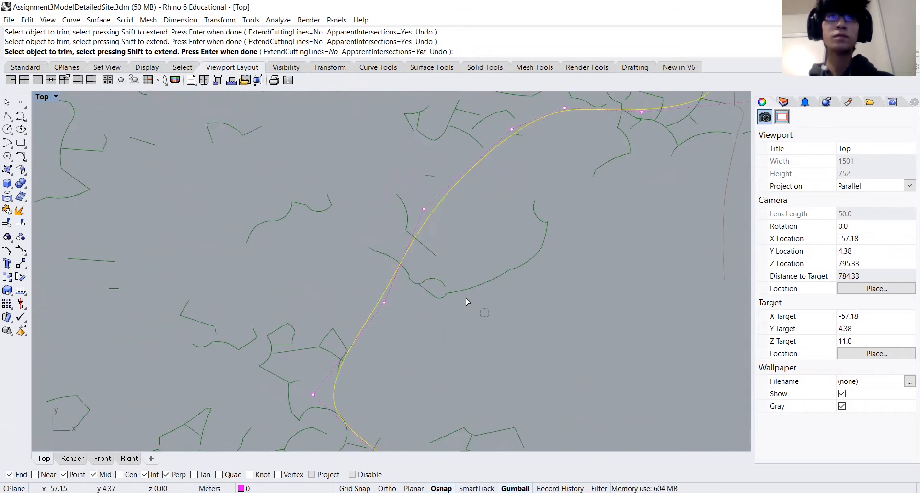
right_click_drag(421, 256, 426, 385)
Trim the leaf and twig curves crossing the outline around the leaf cluster at its upper-middle notch.
left_click_drag(603, 310, 548, 244)
right_click_drag(540, 292, 386, 333)
left_click_drag(601, 308, 483, 276)
right_click_drag(528, 278, 508, 323)
left_click_drag(611, 332, 493, 254)
scroll(513, 325, "up", 4)
left_click_drag(520, 339, 454, 292)
right_click_drag(493, 287, 494, 377)
left_click_drag(538, 324, 479, 279)
right_click_drag(504, 280, 497, 369)
scroll(601, 253, "down", 3)
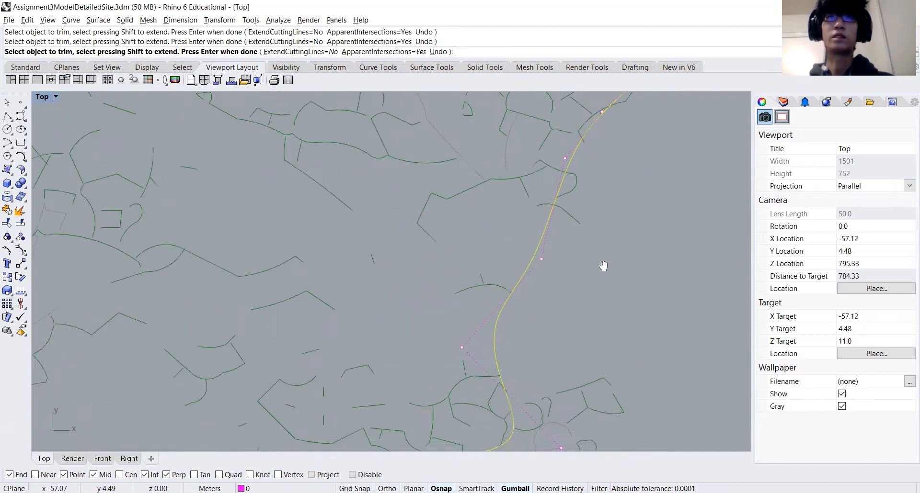
Trim the leaf ends extending past the outline along its upper slope.
scroll(567, 219, "down", 2)
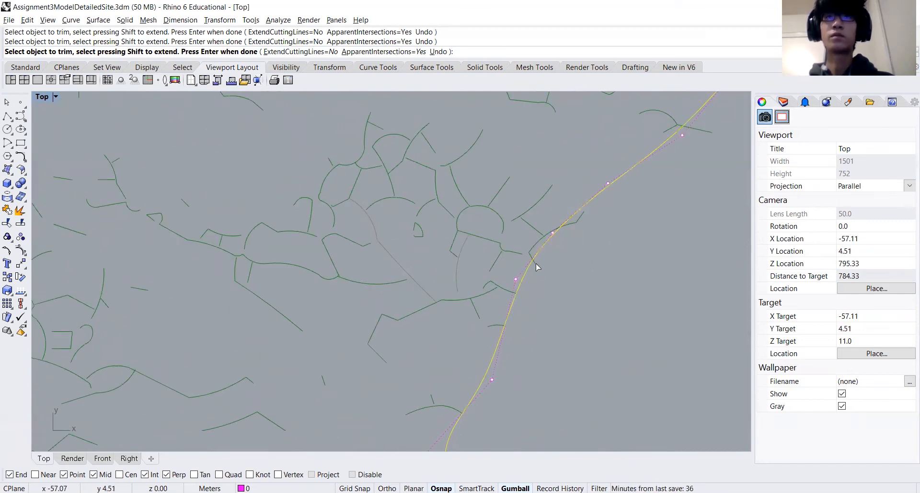
left_click(574, 221)
right_click_drag(554, 263, 457, 367)
left_click(606, 234)
right_click_drag(730, 220, 533, 319)
scroll(531, 234, "down", 10)
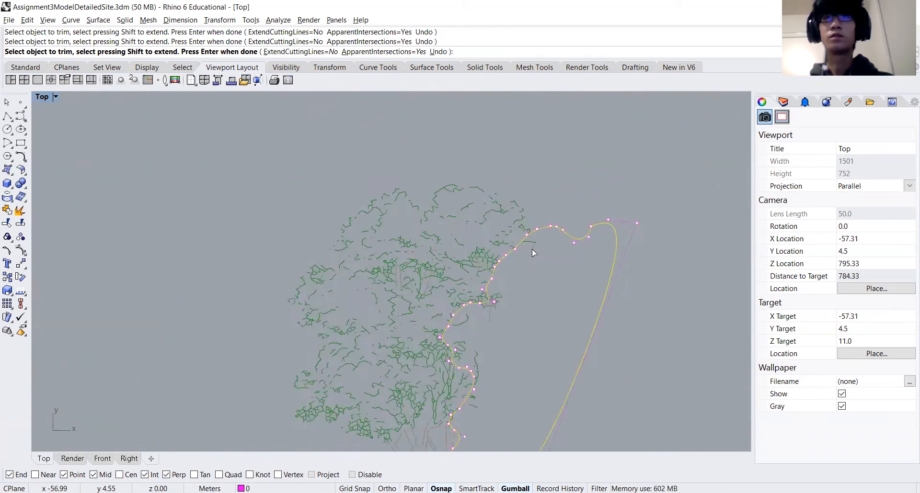
Go over the outline's edge from trunk base to crown for curves still crossing it, and end the Trim command.
scroll(503, 230, "up", 10)
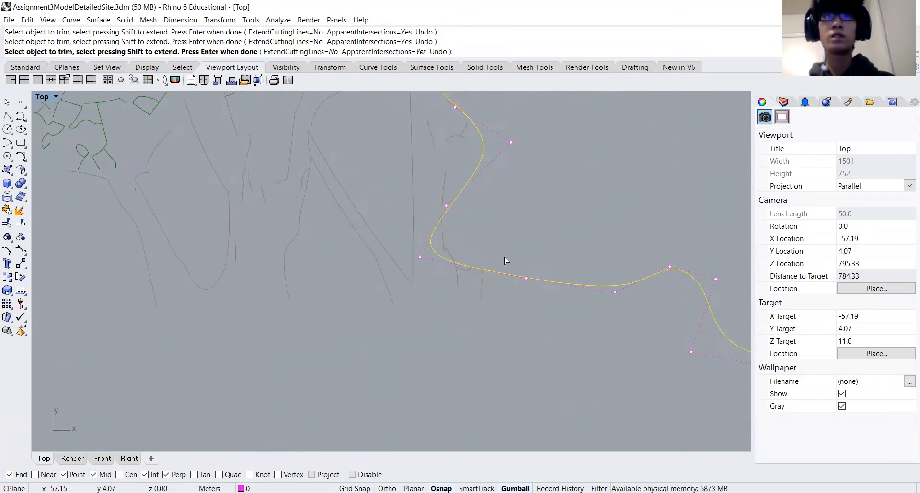
scroll(472, 306, "up", 6)
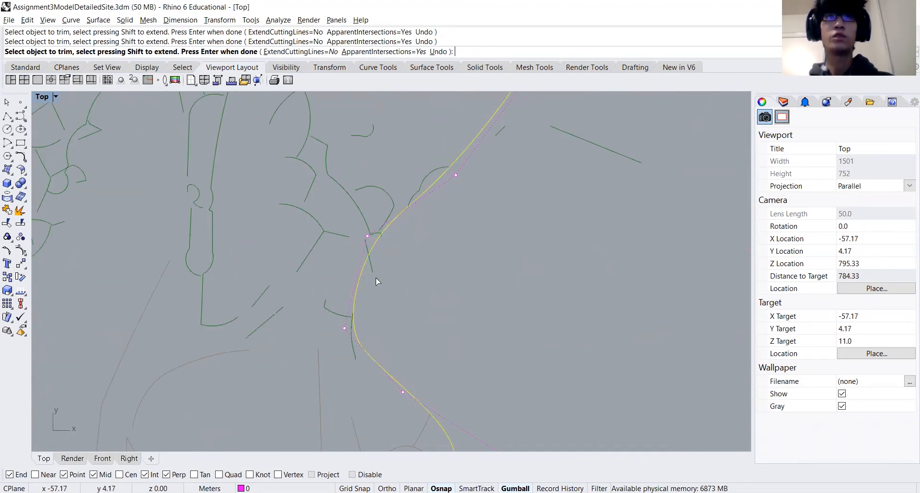
scroll(374, 272, "down", 8)
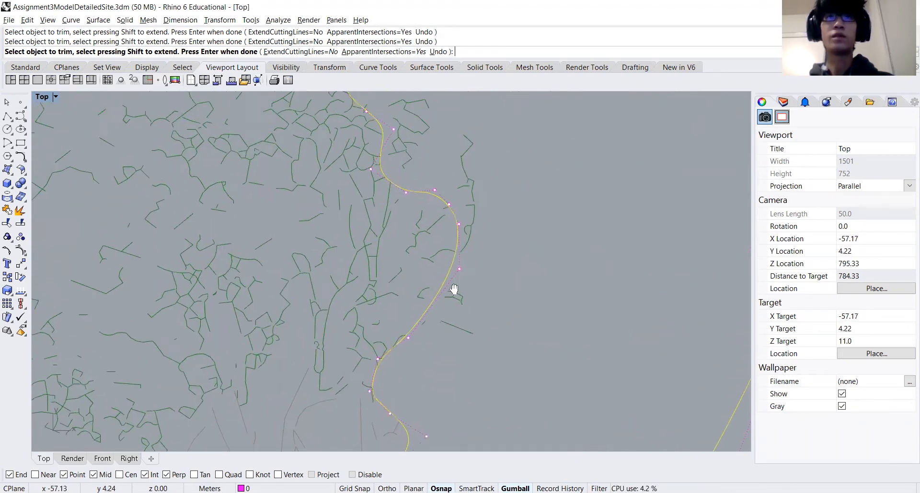
scroll(373, 268, "down", 3)
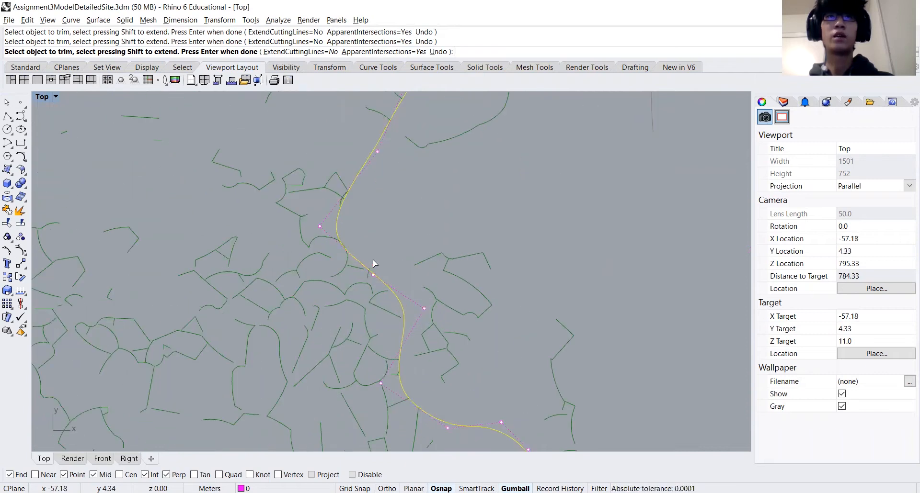
scroll(403, 240, "up", 5)
scroll(377, 315, "down", 8)
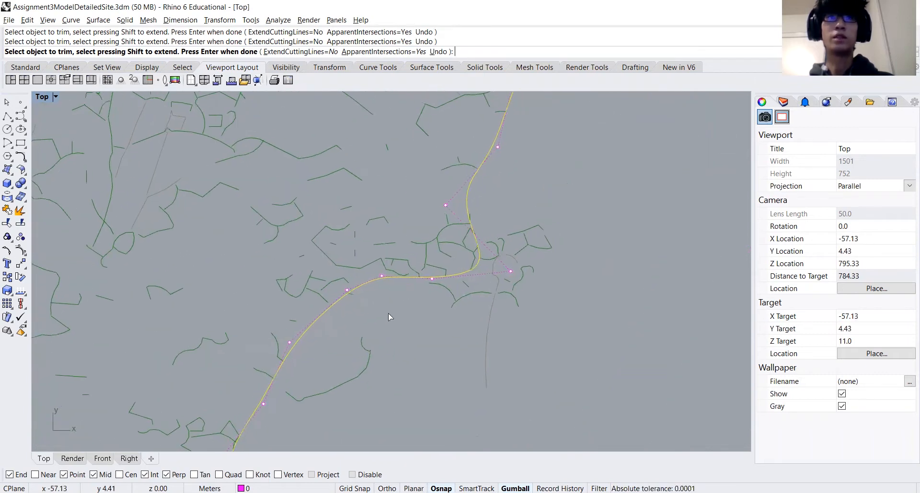
scroll(473, 287, "up", 2)
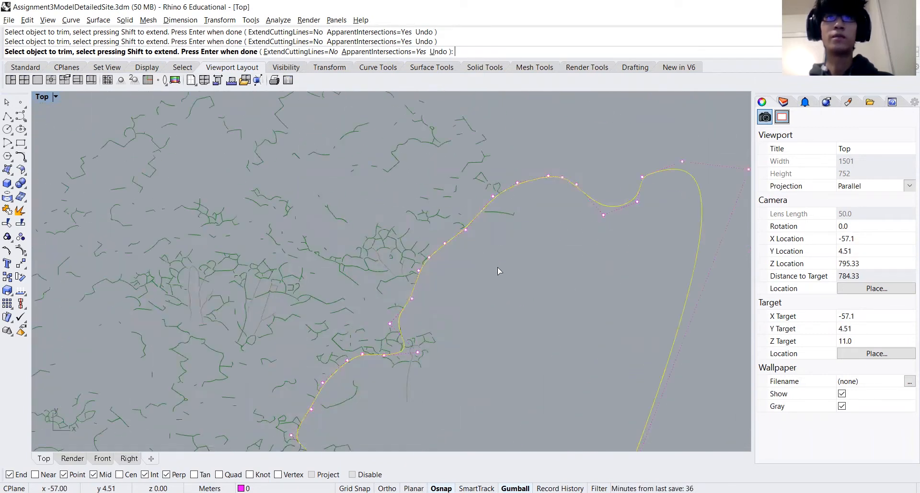
key("Escape")
Delete the leftover leaf and twig curves lying inside the upper part of the outline.
left_click(501, 244)
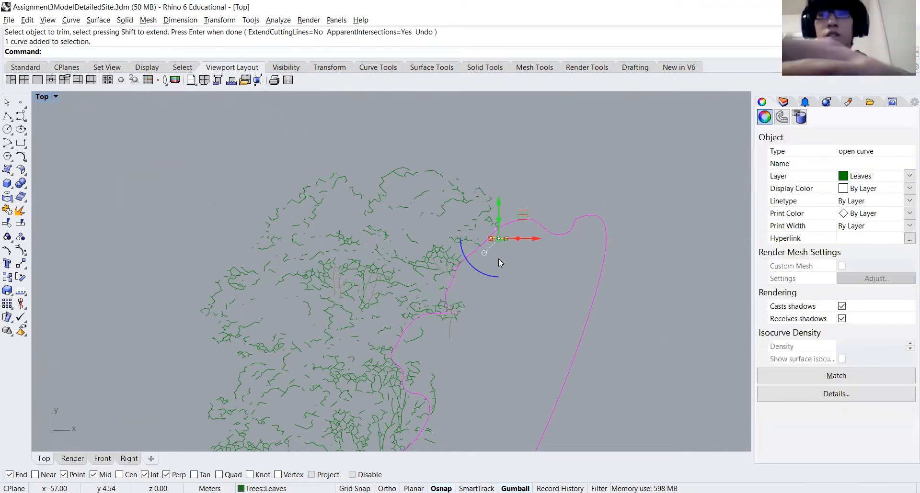
key("Delete")
scroll(479, 304, "up", 4)
middle_click(471, 279)
left_click_drag(482, 256, 421, 212)
scroll(360, 251, "up", 3)
left_click_drag(401, 266, 357, 238)
key("Delete")
left_click(277, 302)
key("Delete")
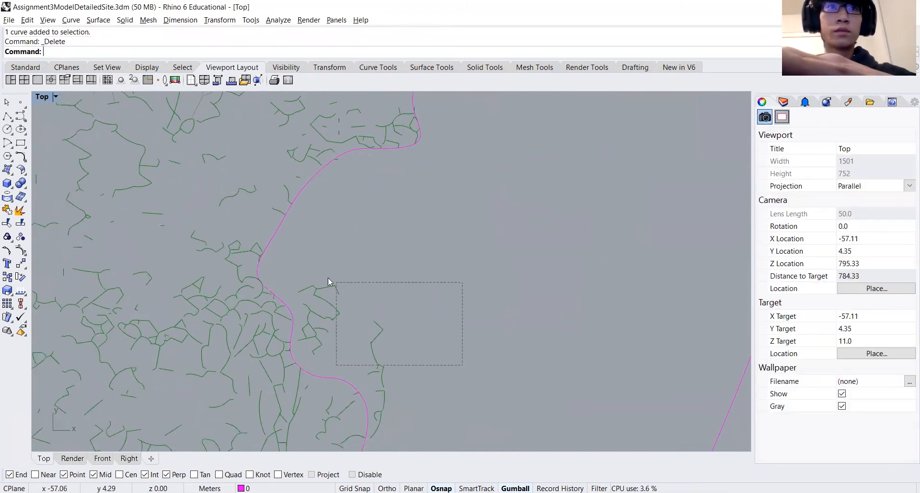
Delete the remaining stray leaf and branch curves inside the middle and lower parts of the outline.
left_click_drag(339, 285, 308, 268)
key("Delete")
right_click_drag(398, 368, 372, 241)
left_click_drag(379, 295, 345, 233)
key("Delete")
right_click_drag(359, 416, 400, 333)
left_click_drag(379, 267, 379, 267)
key("Delete")
left_click(348, 303)
key("Delete")
scroll(379, 307, "down", 6)
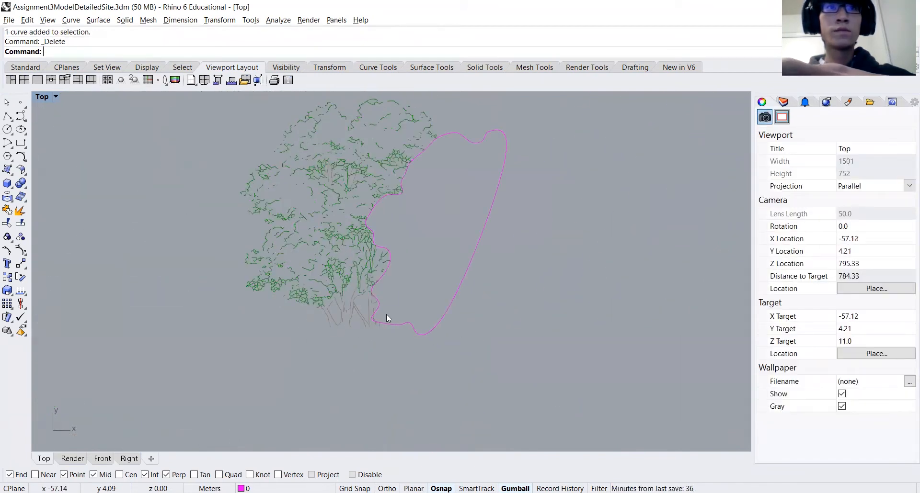
Select all curves of the trimmed shrub without the magenta outline and group them.
left_click(315, 289)
key("Escape")
scroll(461, 310, "down", 5)
left_click_drag(523, 318, 317, 190)
left_click(459, 288, "ctrl")
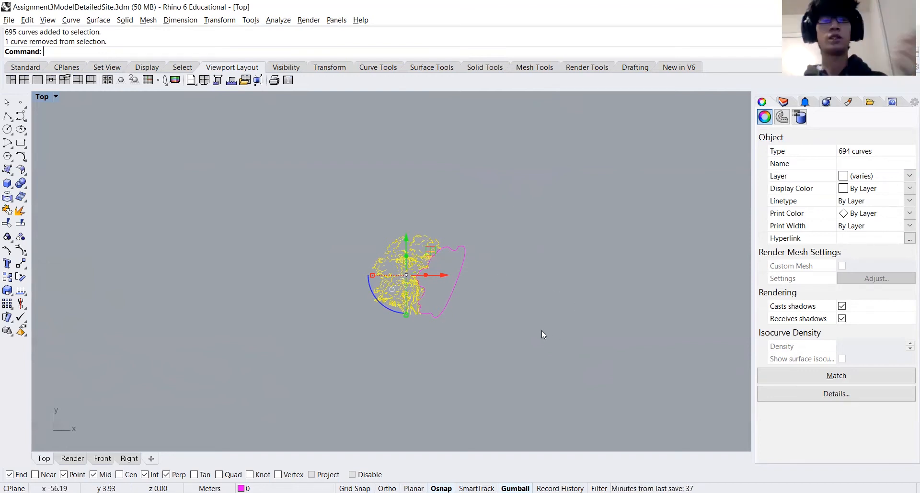
key("ctrl+g")
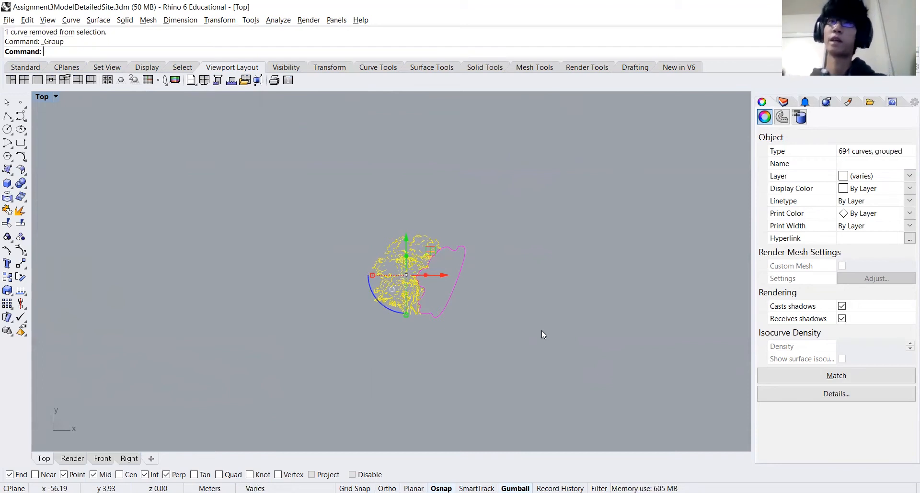
key("Escape")
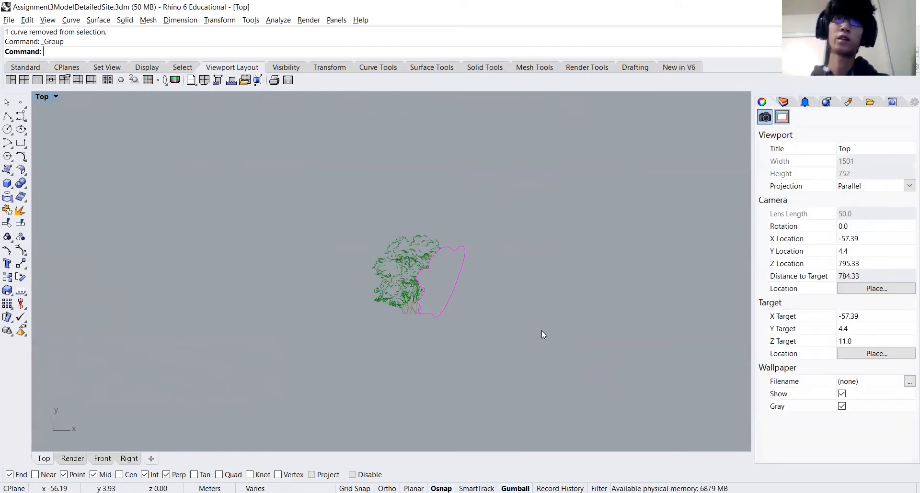
Show all hidden objects, and hide the two outline curves drawn around the front shrubs.
type("Show")
key("Return")
scroll(442, 278, "up", 6)
left_click(483, 226)
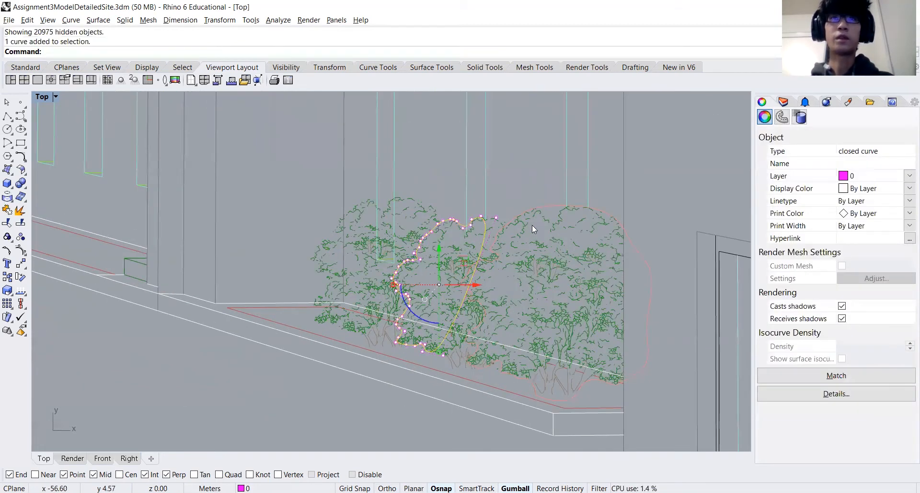
left_click(540, 206, "shift")
type("Hide")
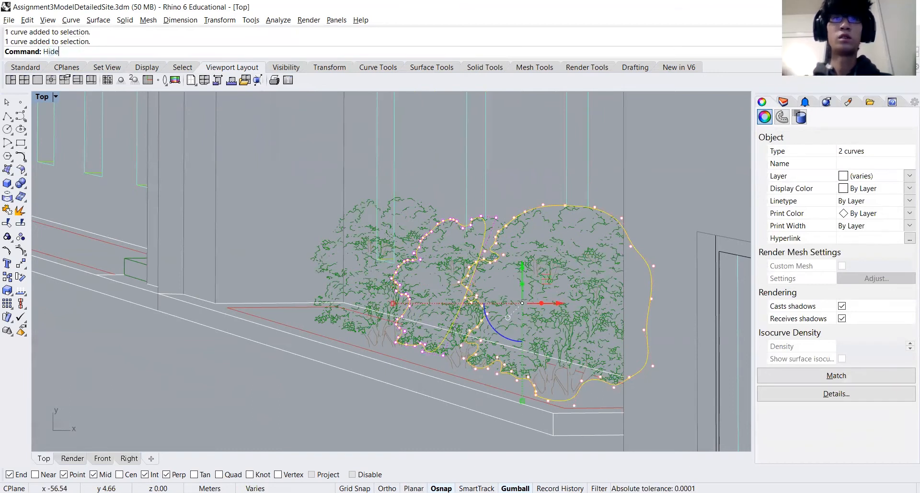
key("Return")
Trim the vertical window lines behind the grouped shrub, using the shrub as the cutting object.
scroll(530, 217, "down", 8)
scroll(457, 263, "down", 2)
scroll(462, 280, "up", 3)
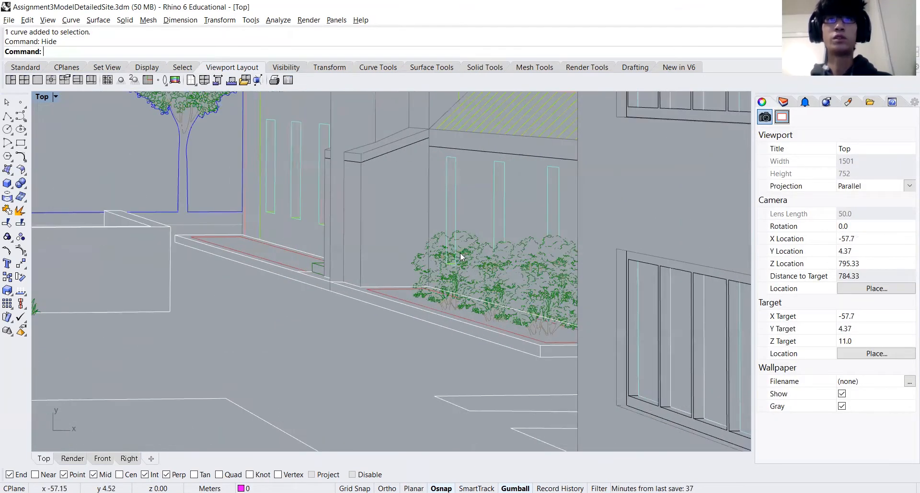
scroll(455, 222, "up", 10)
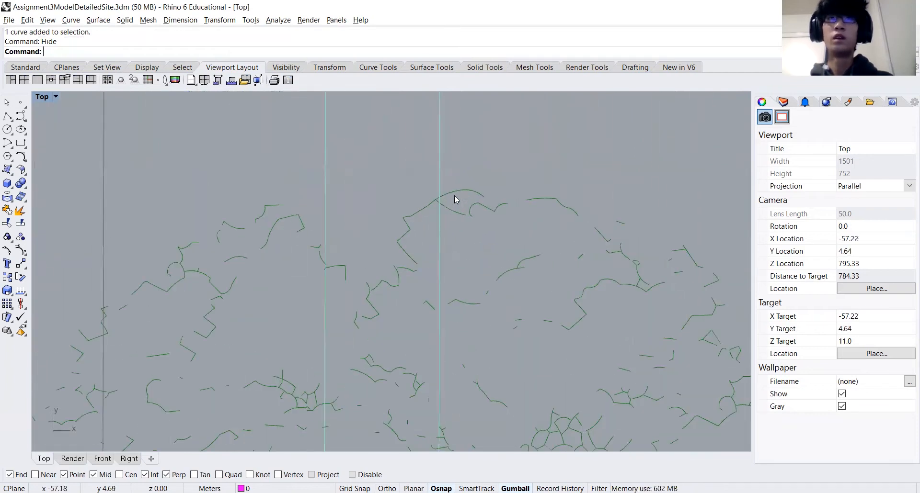
left_click(455, 198)
scroll(445, 223, "up", 5)
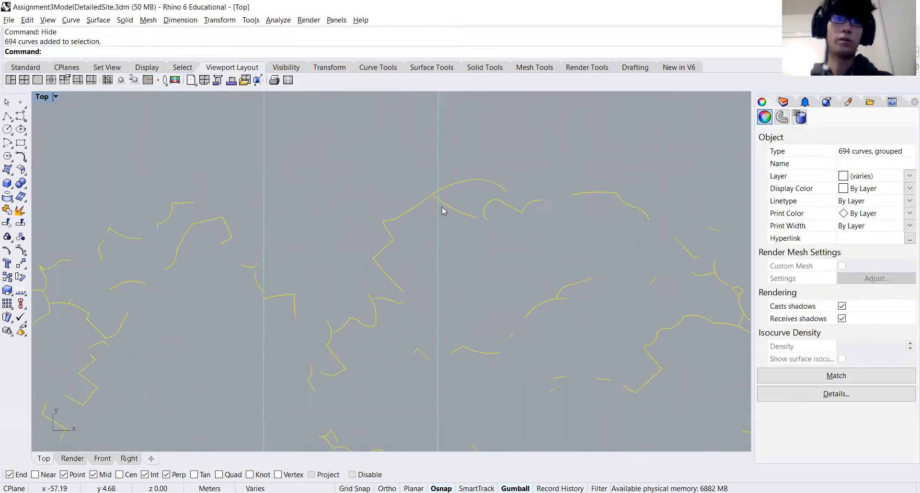
type("trim")
key("Return")
scroll(442, 201, "down", 6)
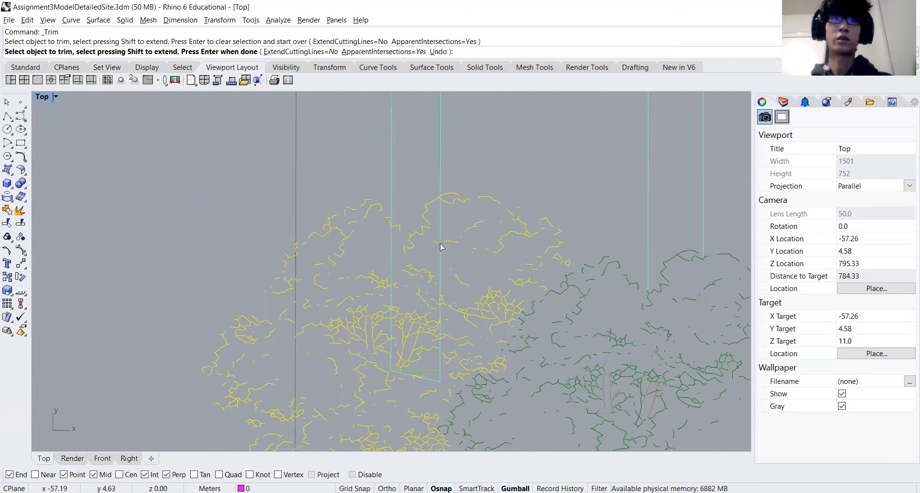
scroll(401, 229, "up", 5)
scroll(405, 210, "down", 7)
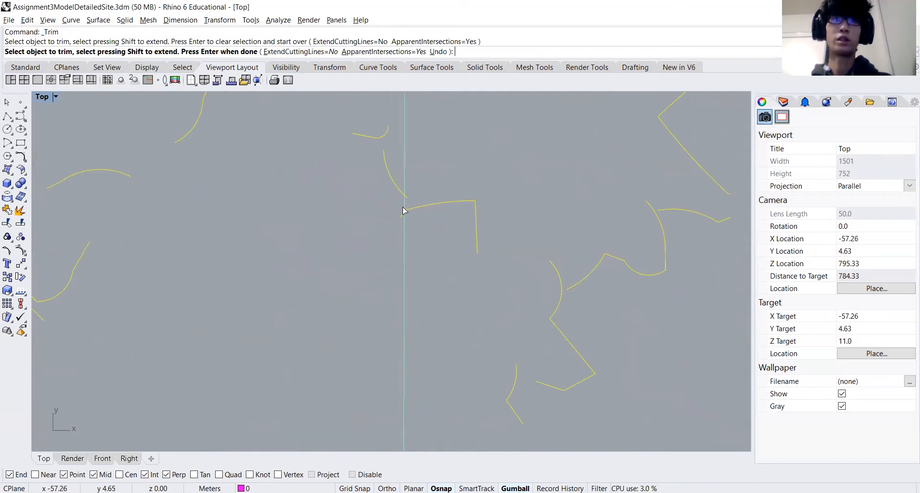
key("Return")
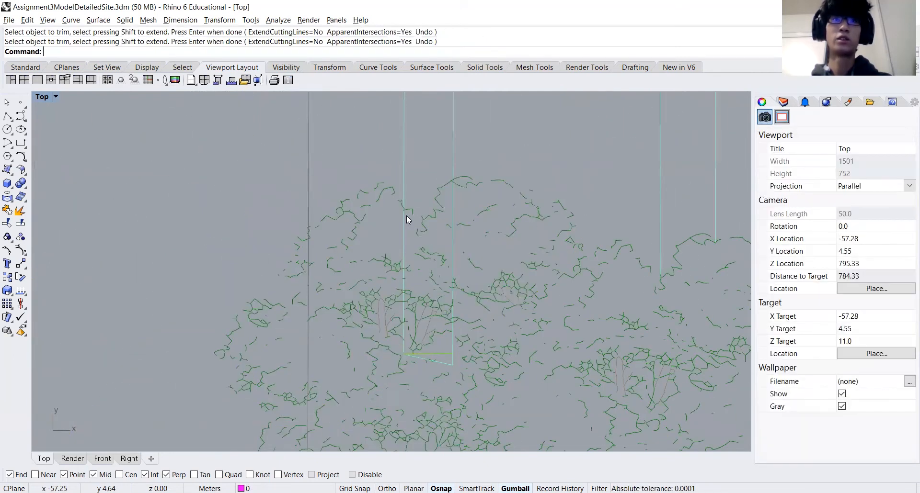
Delete the remaining window line pieces that lie behind the shrub's foliage.
left_click(402, 220)
key("Delete")
left_click(452, 255)
key("Delete")
left_click(436, 355)
key("Delete")
left_click(438, 362)
key("Delete")
scroll(442, 357, "down", 15)
right_click_drag(442, 357, 434, 329)
scroll(412, 309, "up", 15)
scroll(397, 310, "up", 10)
left_click(395, 307)
key("ctrl+t")
scroll(389, 293, "up", 12)
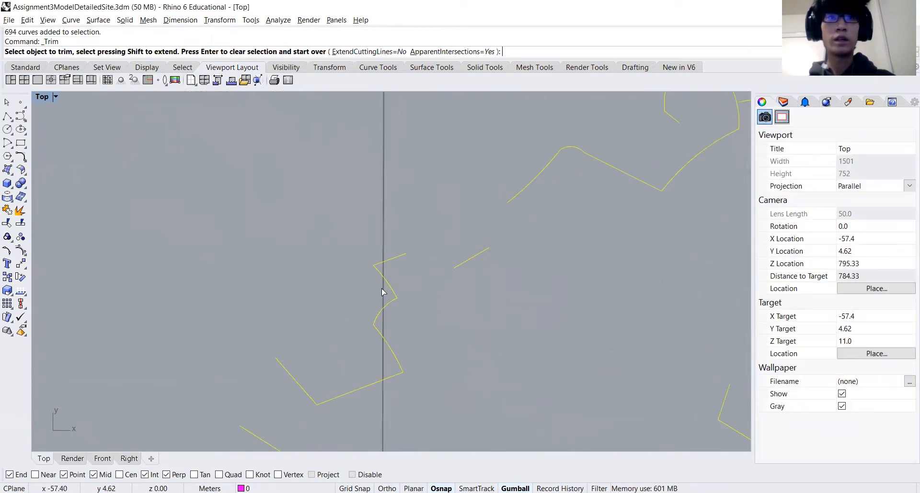
left_click(383, 292)
key("Escape")
scroll(392, 271, "up", 8)
left_click(389, 244)
key("ctrl+t")
key("Escape")
Trim the vertical wall edge line where it meets the leftmost shrub's foliage, using the grouped shrub as the cutting object.
left_click(391, 242)
key("ctrl+t")
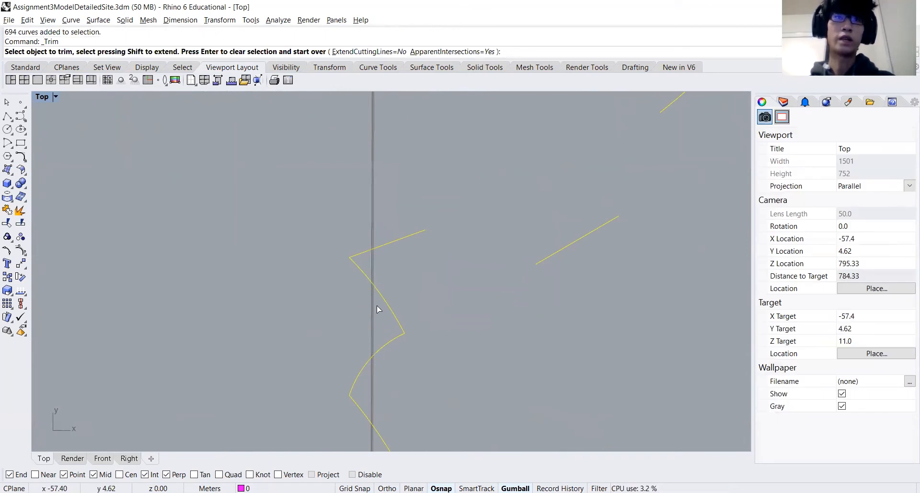
left_click(370, 263)
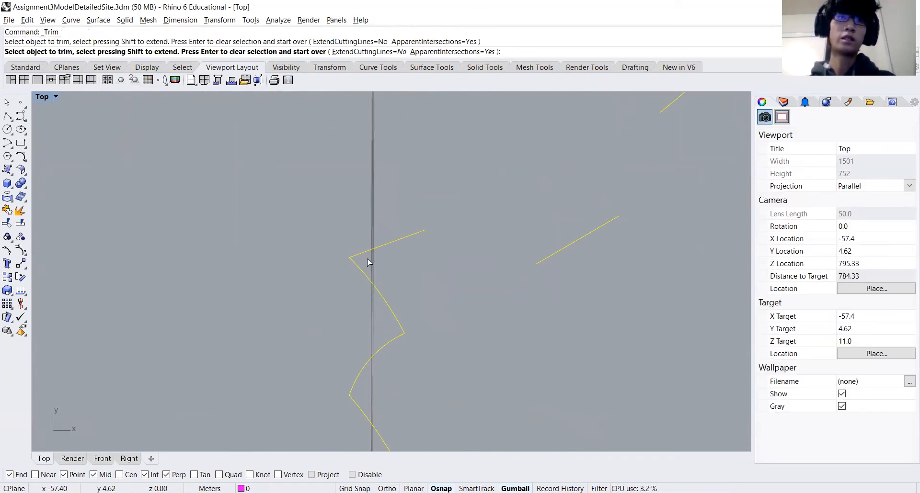
scroll(380, 267, "down", 6)
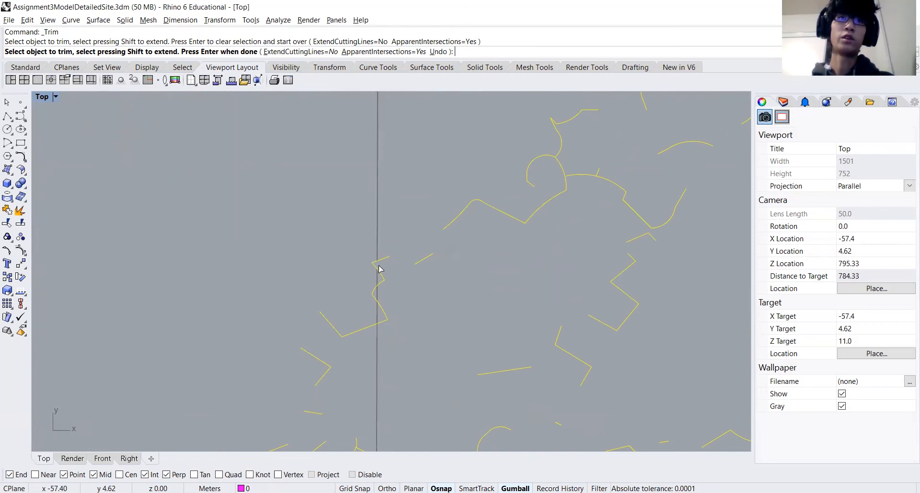
scroll(378, 288, "up", 6)
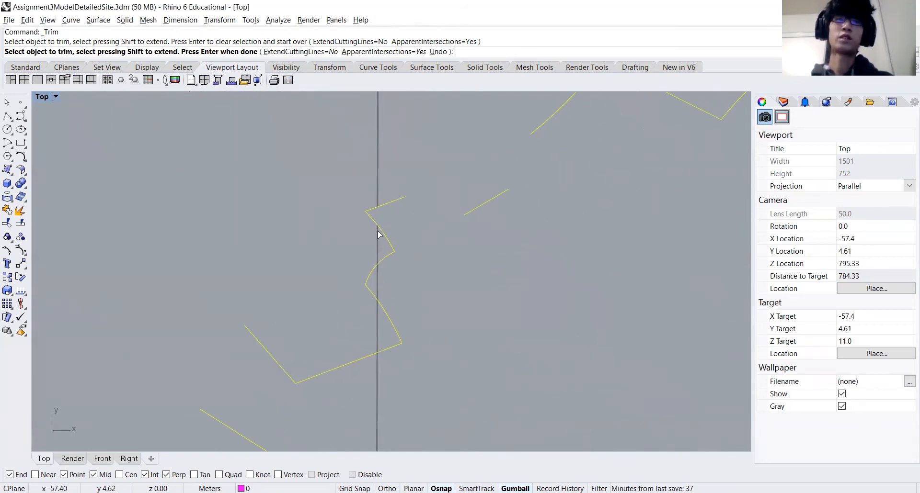
key("Return")
Delete the remaining piece of the vertical wall edge line behind the leftmost shrub.
left_click(393, 252)
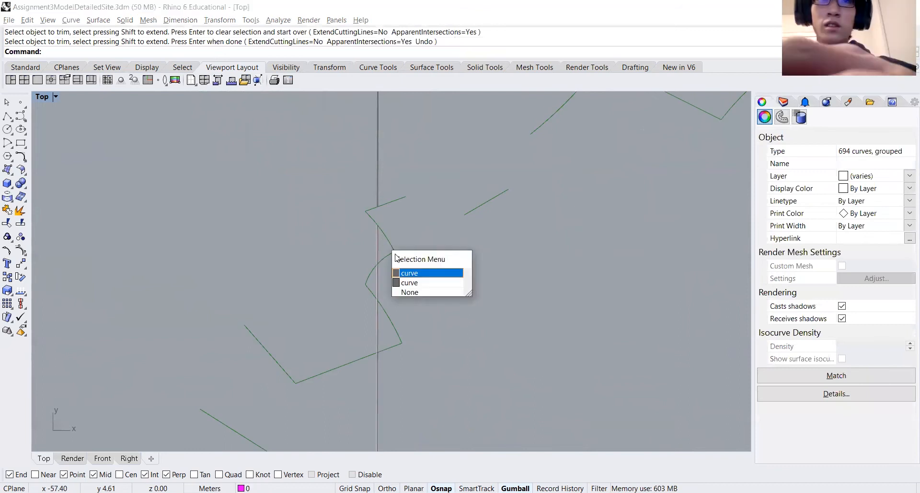
left_click(411, 274)
scroll(405, 271, "down", 12)
scroll(403, 344, "up", 3)
scroll(403, 343, "up", 8)
scroll(437, 312, "down", 8)
right_click_drag(443, 275, 445, 318)
key("Delete")
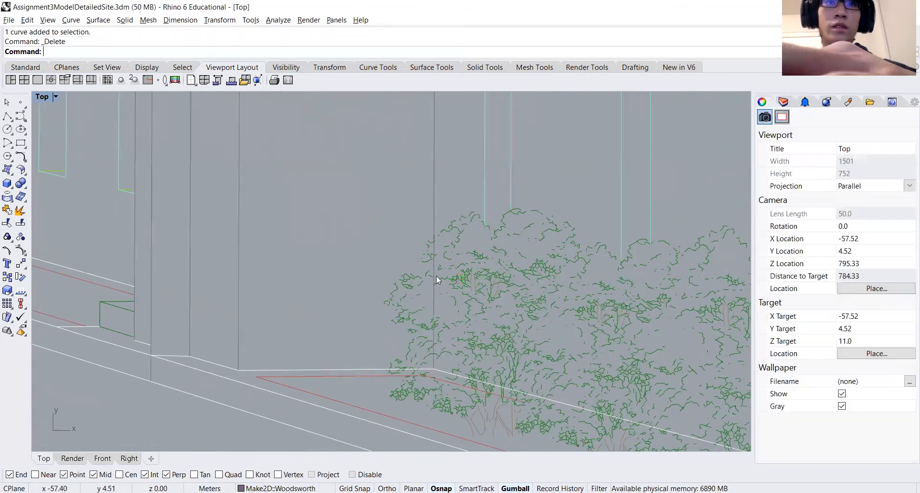
Trim the white concrete edge line at the leftmost shrub's outer foliage, using the grouped shrub as the cutting object.
scroll(433, 297, "down", 5)
scroll(433, 304, "up", 5)
left_click(398, 307)
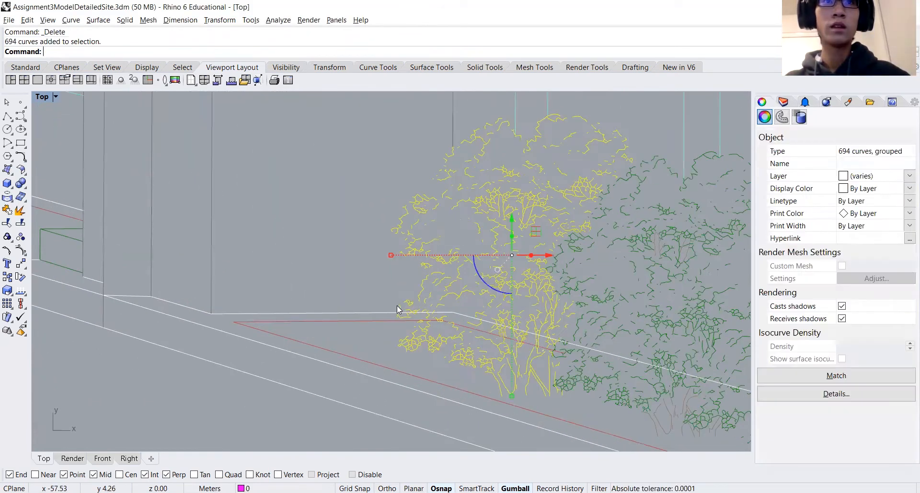
scroll(400, 310, "up", 5)
key("space")
scroll(405, 311, "up", 5)
left_click(394, 311)
scroll(400, 312, "down", 4)
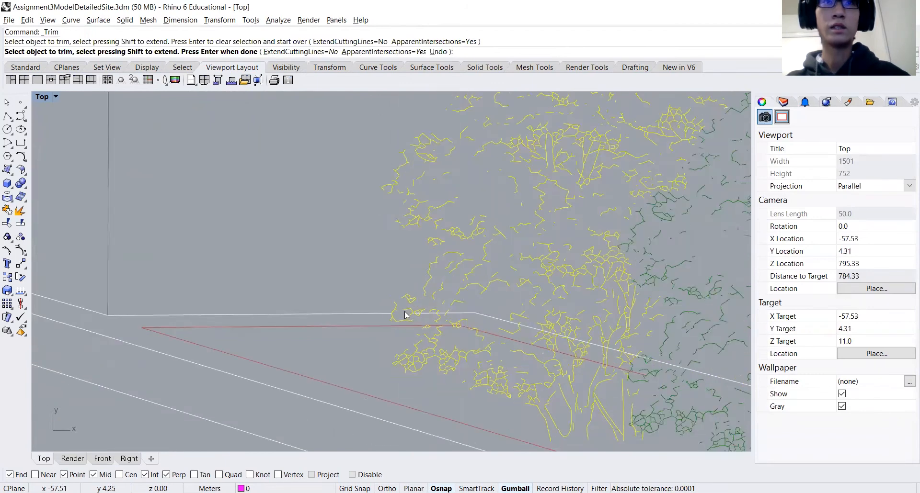
scroll(441, 292, "down", 4)
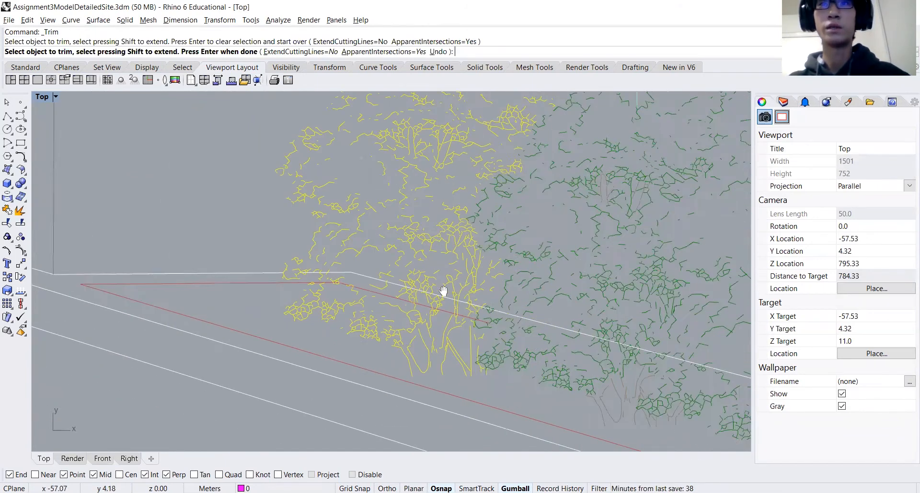
scroll(524, 322, "up", 4)
scroll(525, 325, "down", 4)
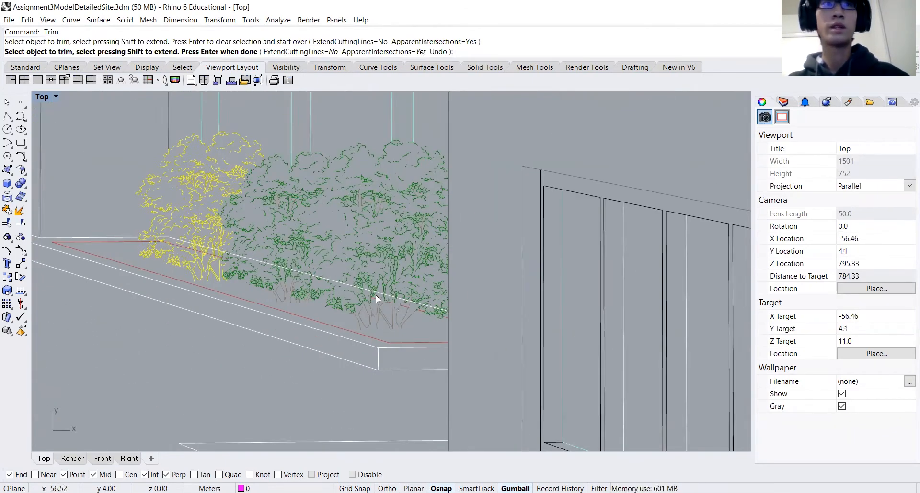
scroll(247, 264, "up", 4)
scroll(215, 268, "up", 3)
key("Return")
Delete the white concrete edge line pieces that run behind the shrubs.
left_click(280, 264)
key("Delete")
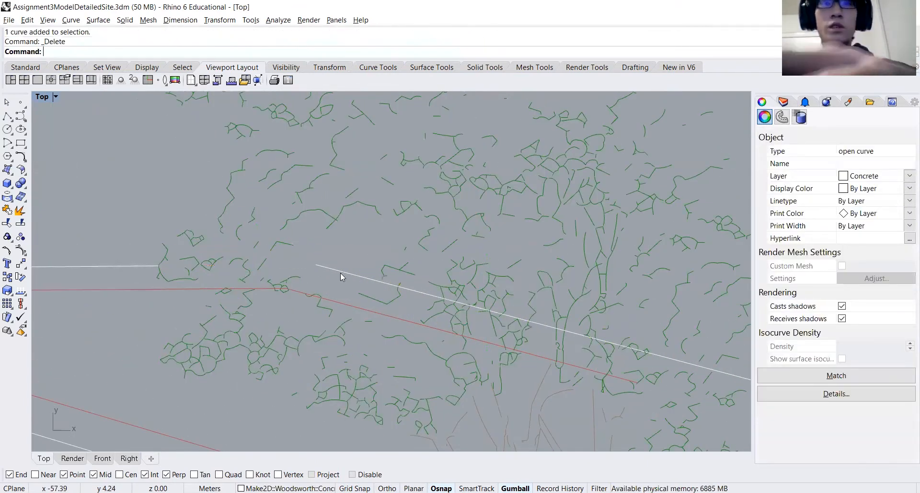
scroll(342, 276, "down", 6)
right_click_drag(352, 268, 355, 295)
scroll(374, 309, "up", 6)
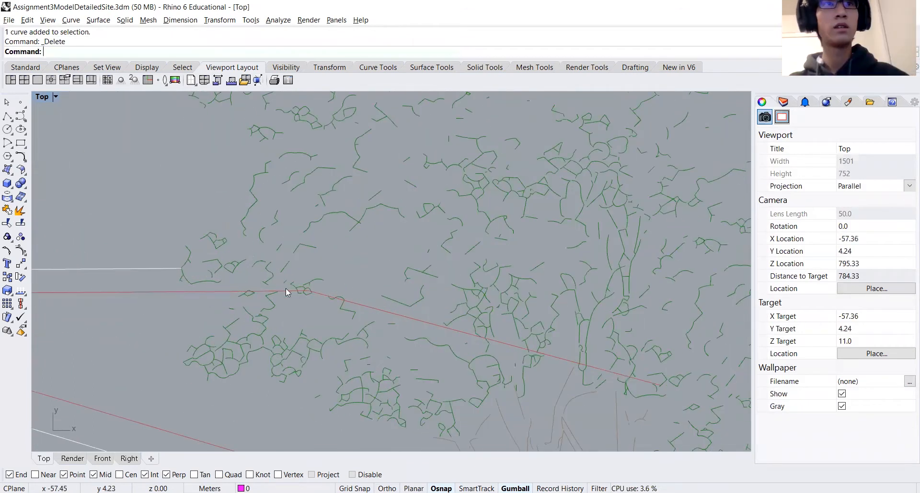
Trim the red soil line at the leftmost shrub's edge and delete the soil line pieces hidden behind the foliage.
scroll(286, 293, "up", 3)
left_click(212, 298)
key("ctrl+t")
left_click(241, 292)
scroll(228, 294, "up", 6)
scroll(224, 293, "up", 2)
left_click(221, 289)
scroll(223, 291, "down", 10)
key("Escape")
key("Escape")
left_click(332, 311)
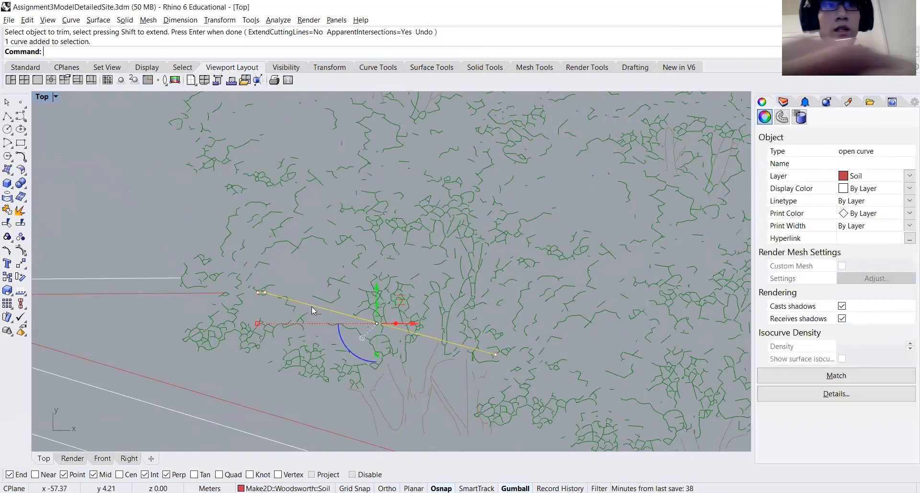
key("Delete")
Examine the layered shrubs and the cleaned building lines behind them within the overall section drawing.
scroll(309, 305, "down", 5)
scroll(558, 369, "down", 2)
scroll(557, 368, "down", 5)
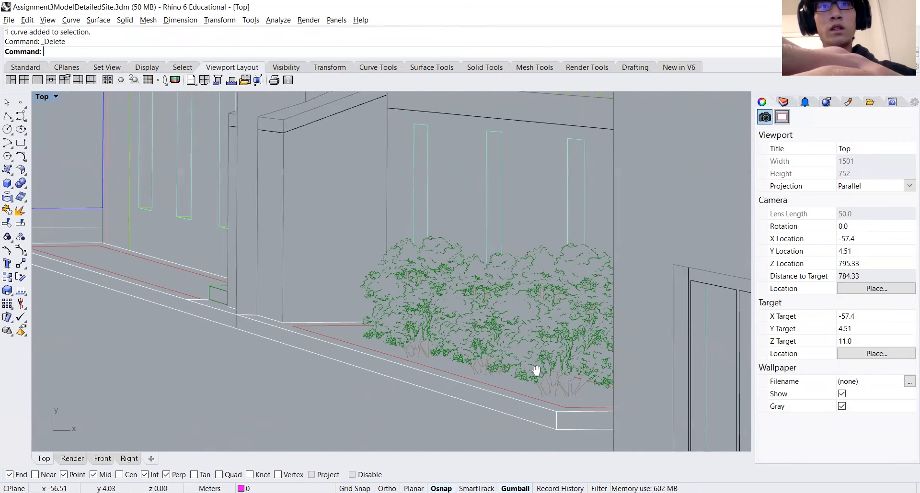
scroll(407, 301, "down", 3)
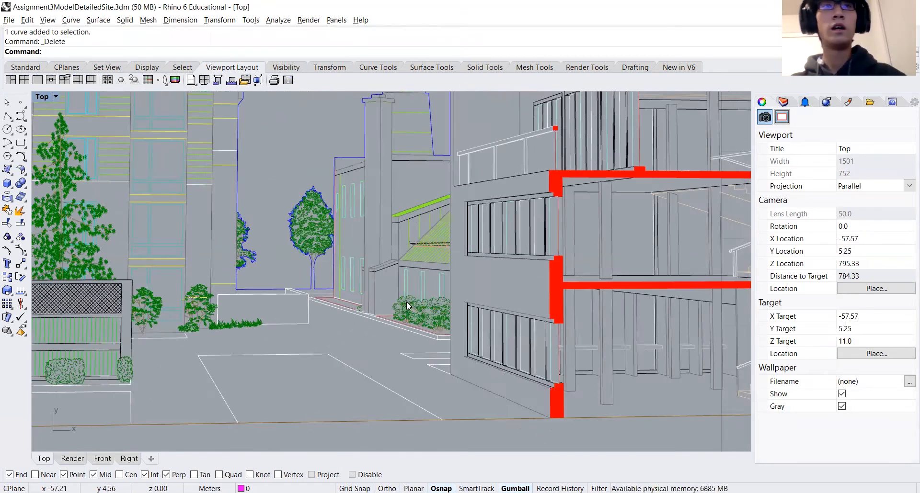
scroll(432, 314, "up", 3)
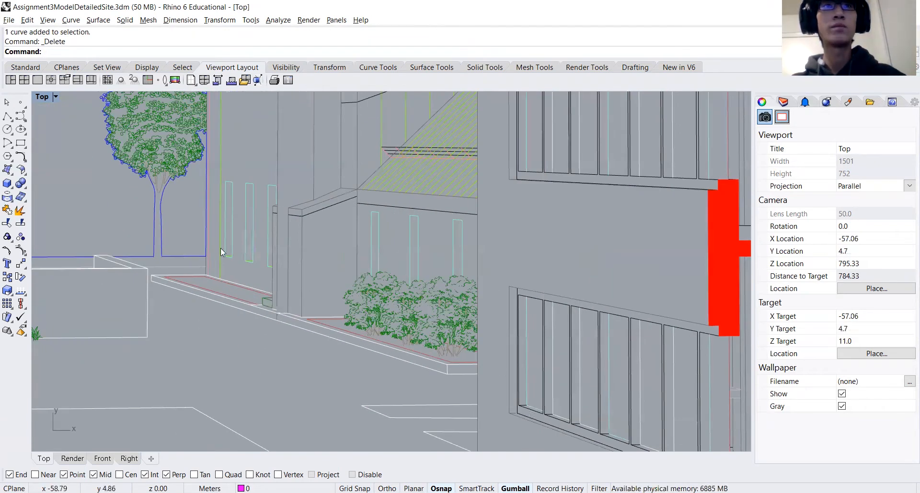
scroll(398, 323, "up", 4)
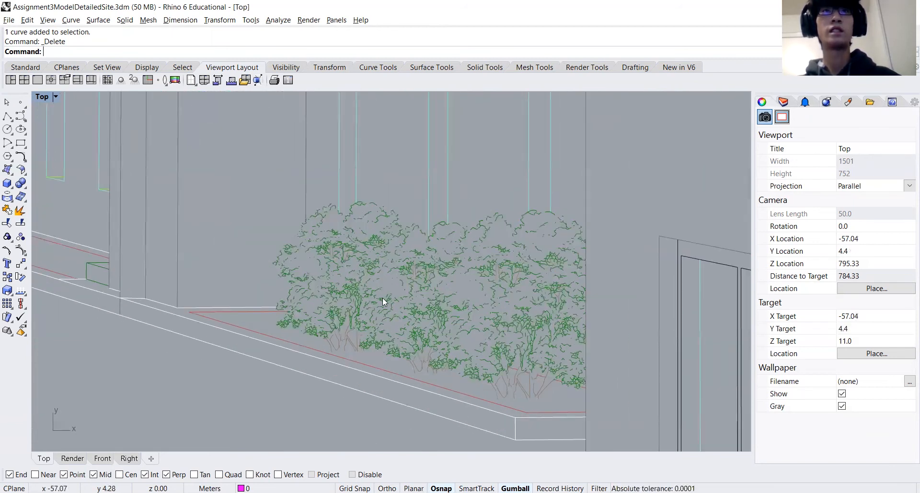
scroll(381, 296, "down", 2)
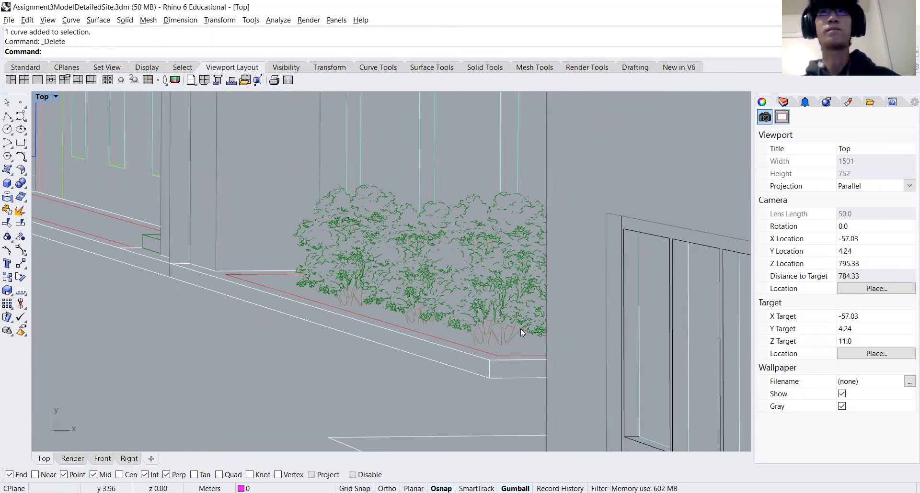
Select the three shrubs with the building and planter lines crossing them, and assign the curves to the trees1 layer.
left_click_drag(581, 368, 258, 172)
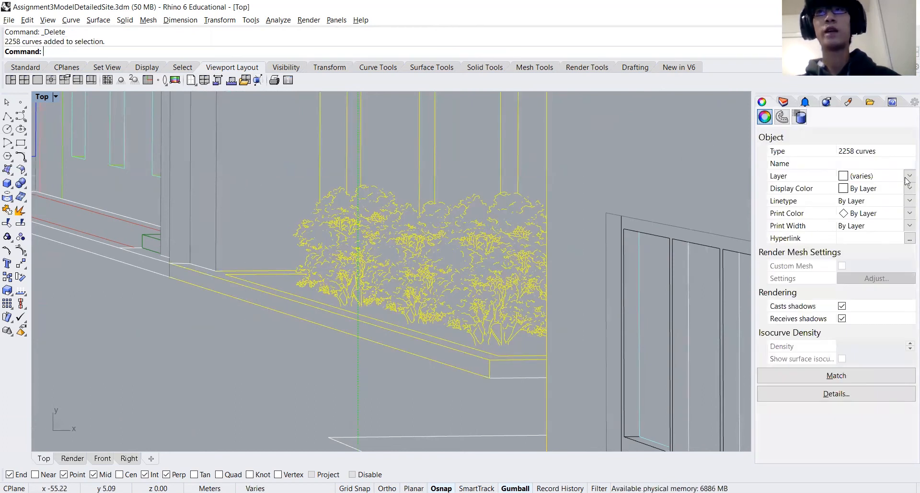
left_click(858, 176)
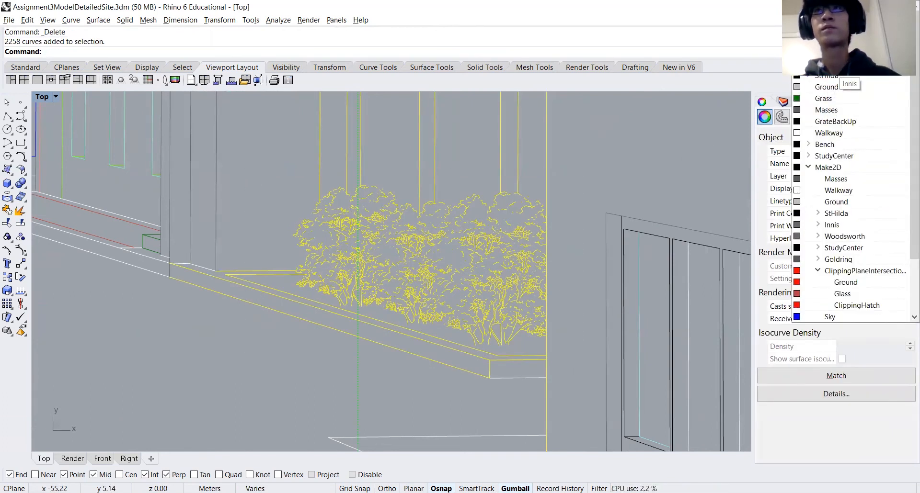
scroll(843, 240, "down", 5)
left_click(834, 317)
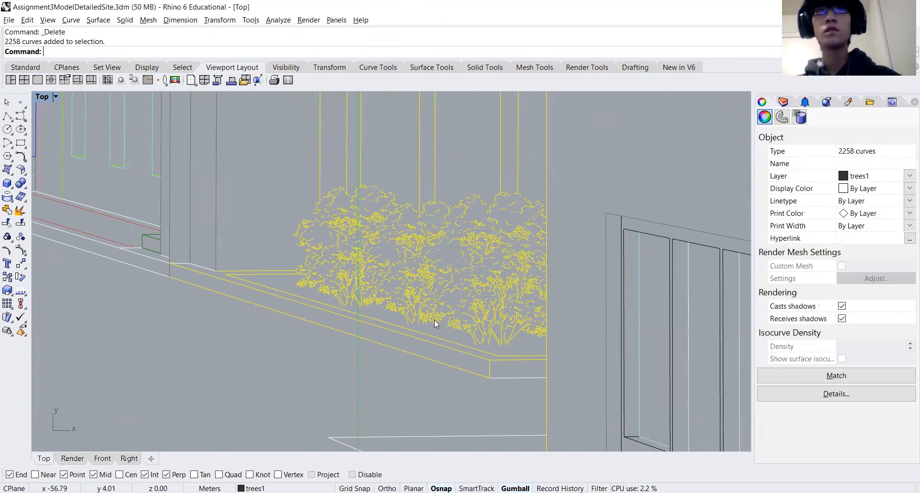
key("Escape")
Inspect the shrubs and surrounding building lines in their single layer colour, up close and within the section.
scroll(388, 363, "down", 3)
scroll(388, 347, "up", 3)
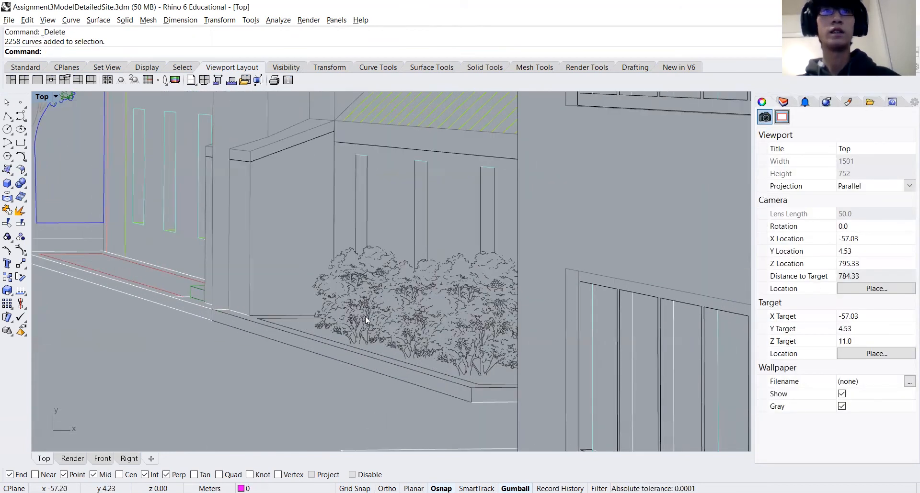
scroll(370, 319, "up", 4)
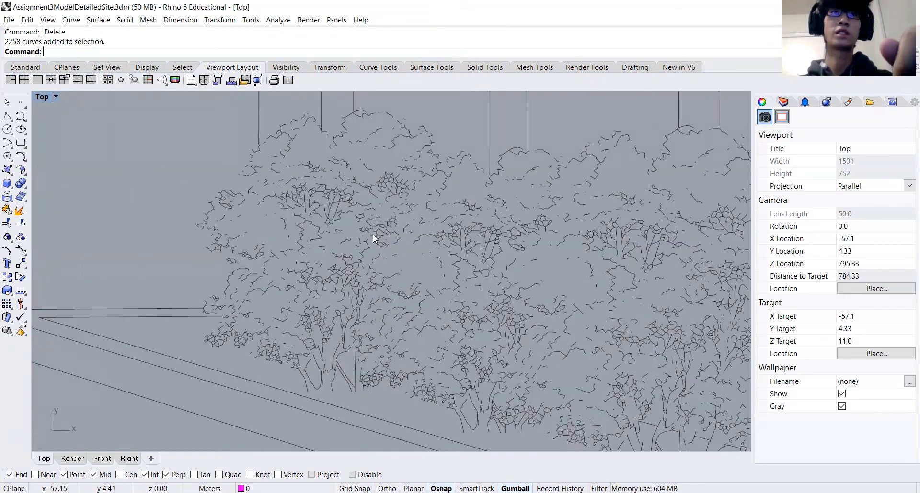
scroll(477, 199, "down", 5)
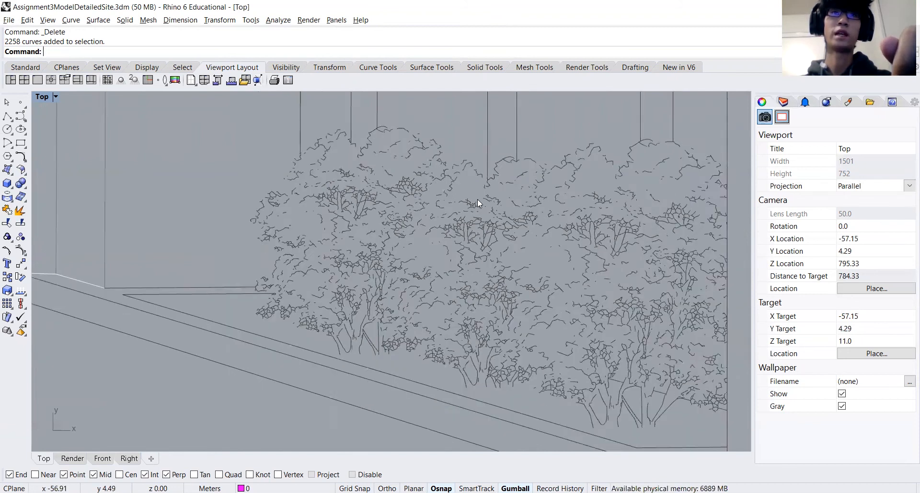
right_click_drag(477, 205, 448, 298)
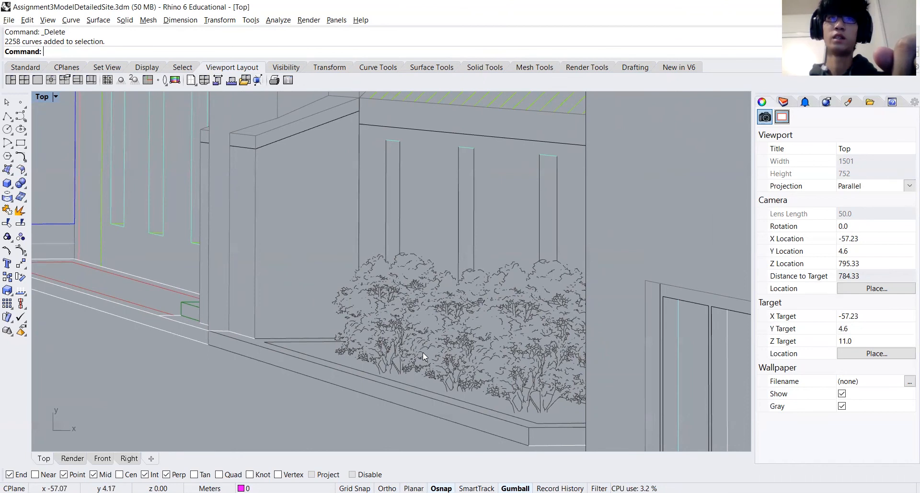
scroll(423, 353, "up", 1)
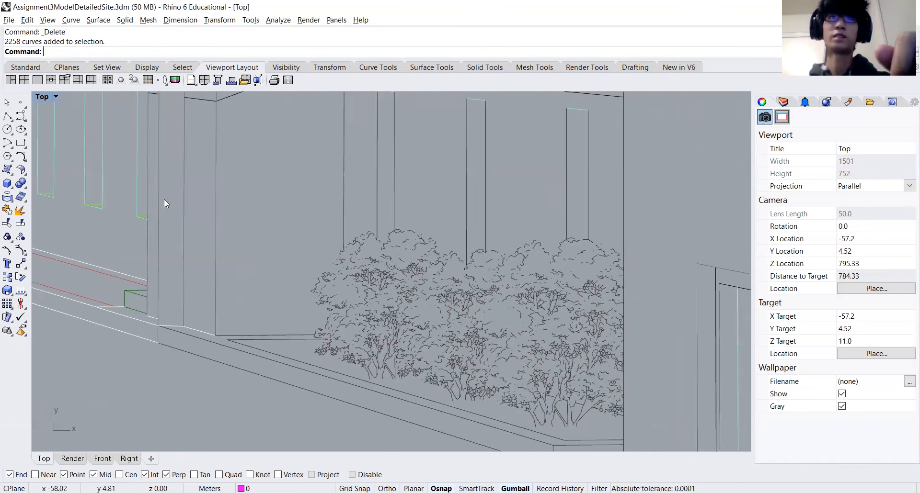
scroll(333, 278, "down", 2)
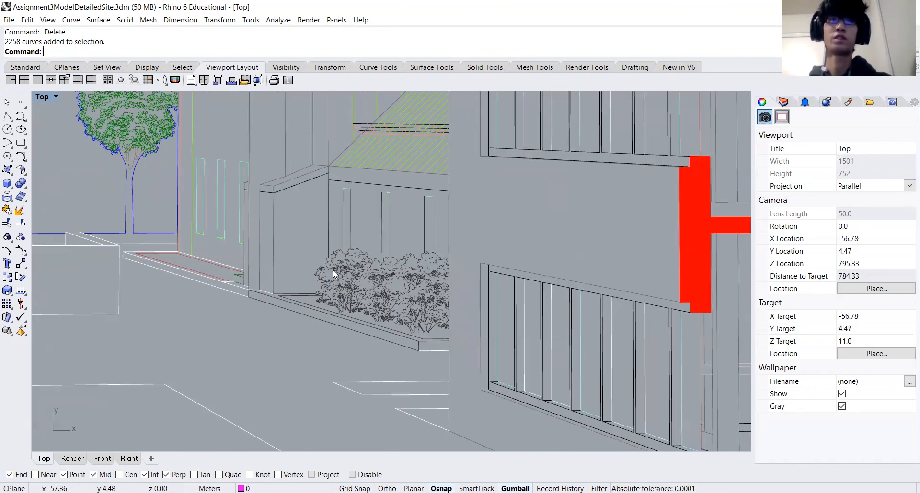